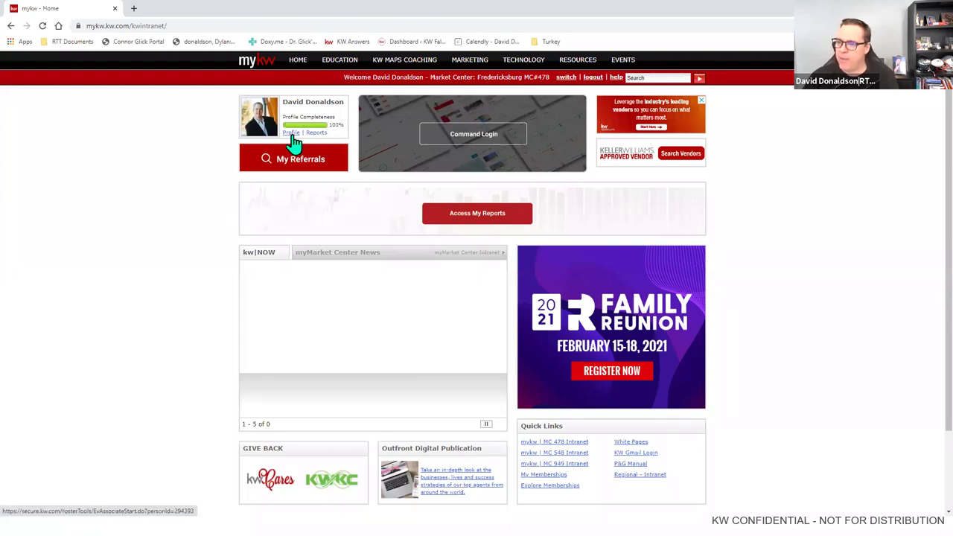
# Step: Open the associate profile and review its contact, biography, web address and social media fields, closing the profile page when done
pyautogui.click(292, 135)
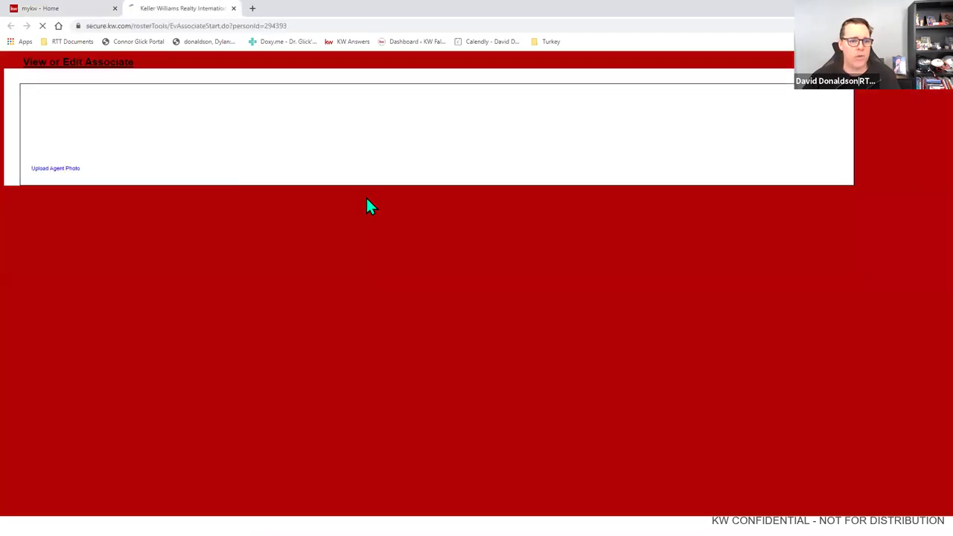
pyautogui.scroll(-4, 342, 310)
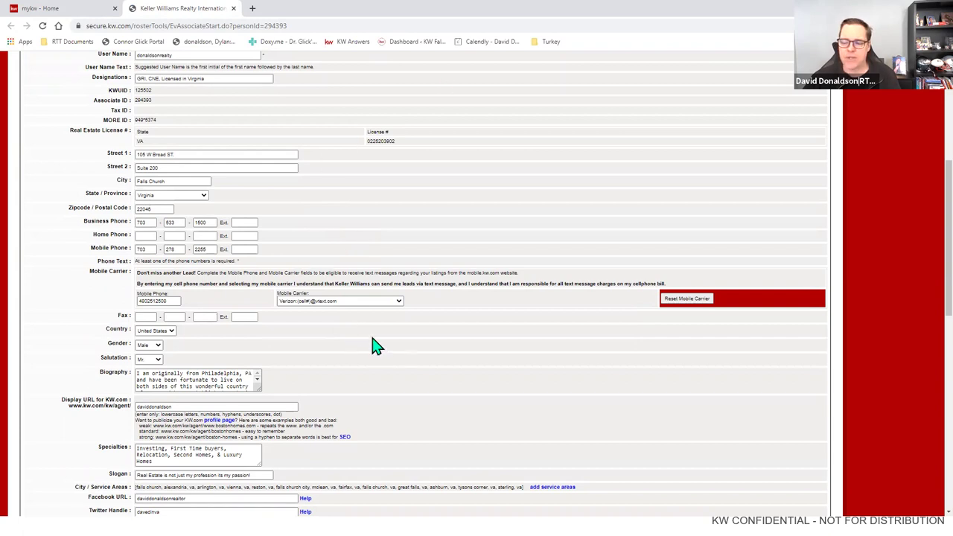
pyautogui.click(204, 389)
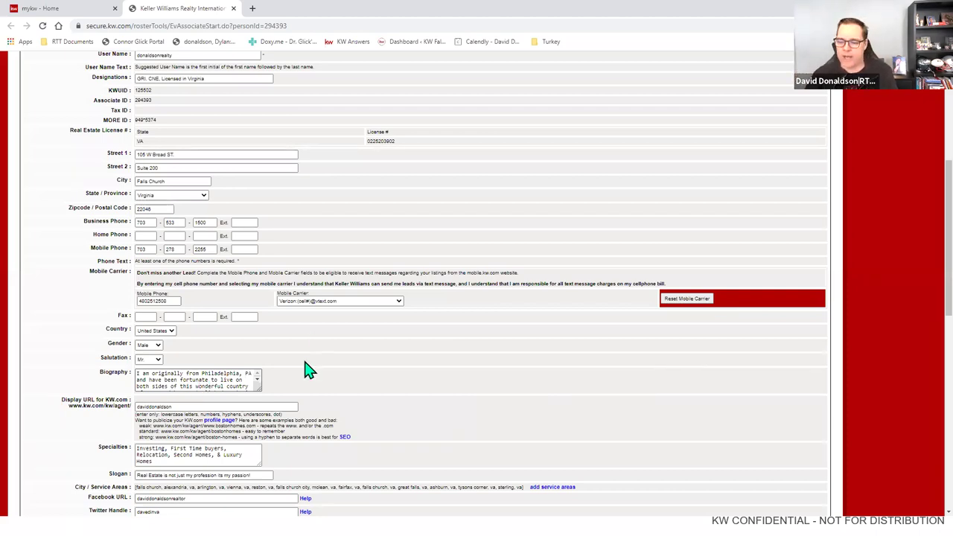
pyautogui.scroll(-3, 319, 353)
pyautogui.scroll(3, 314, 354)
pyautogui.scroll(4, 314, 354)
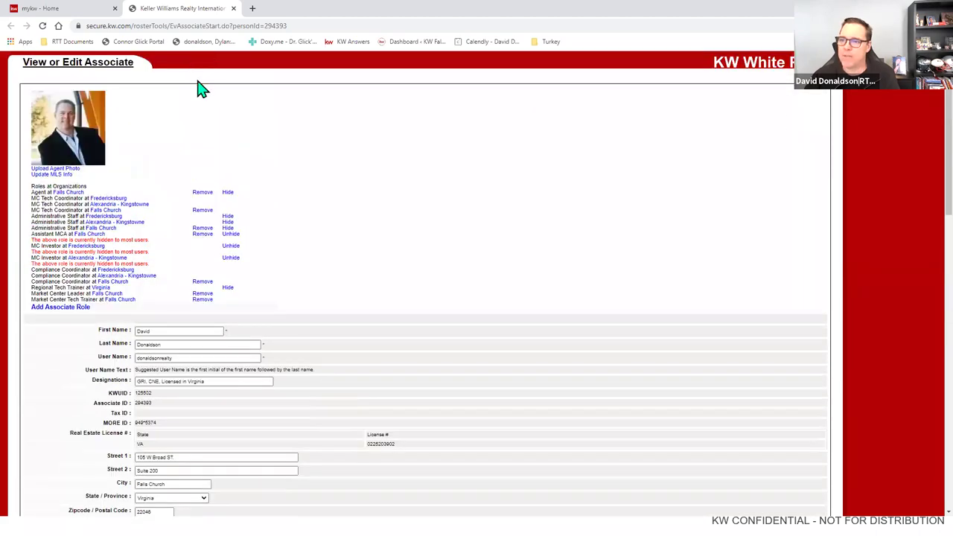
pyautogui.click(234, 9)
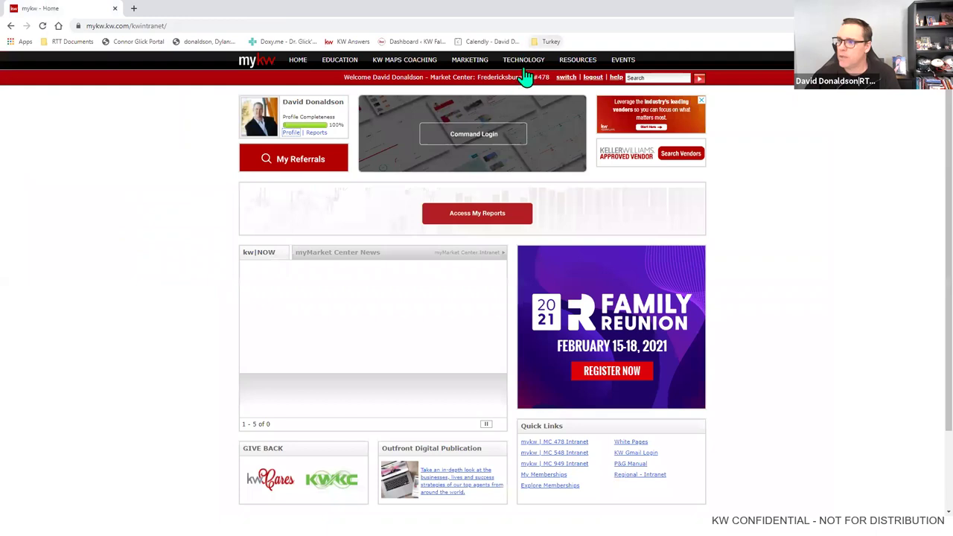
# Step: Open KW Email management and review the alias, forwarding and new password sections, closing the page when done
pyautogui.moveTo(525, 75)
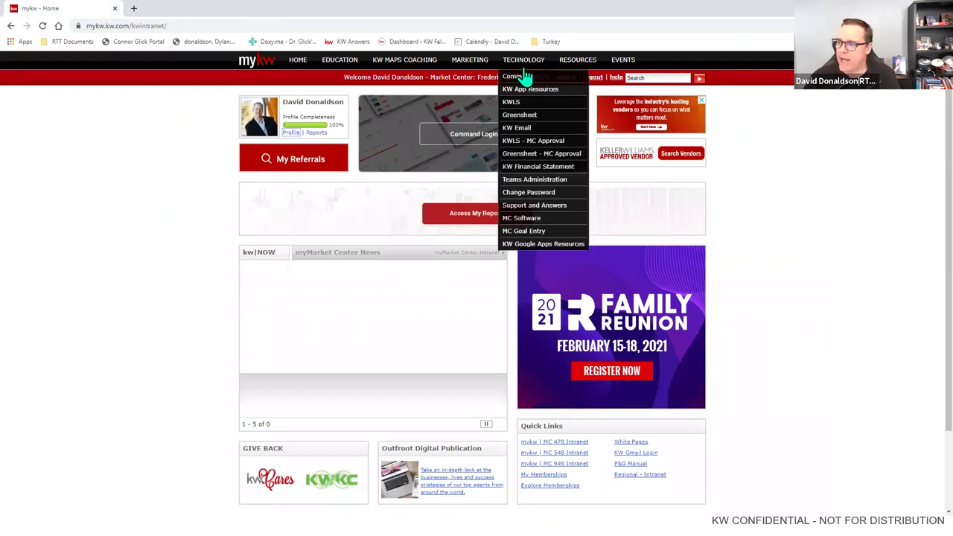
pyautogui.click(525, 131)
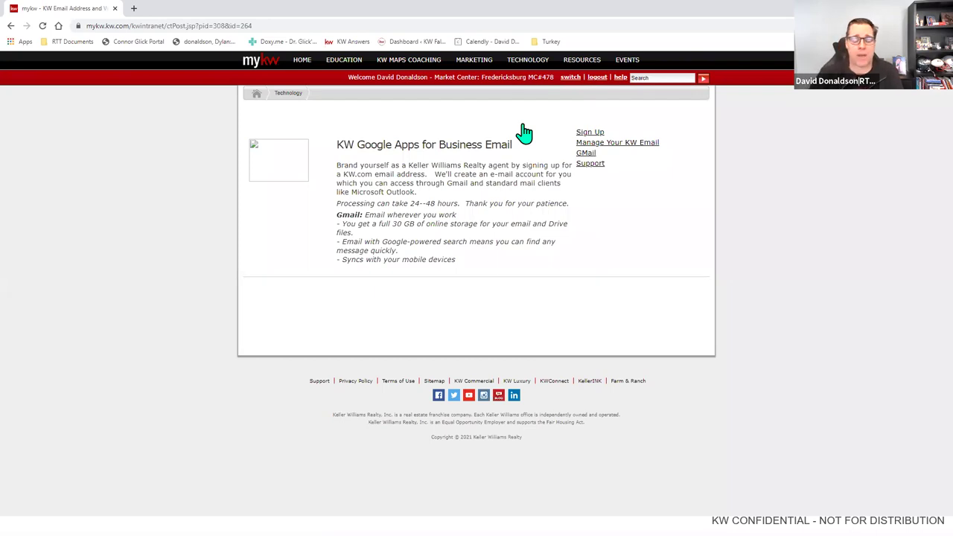
pyautogui.click(599, 144)
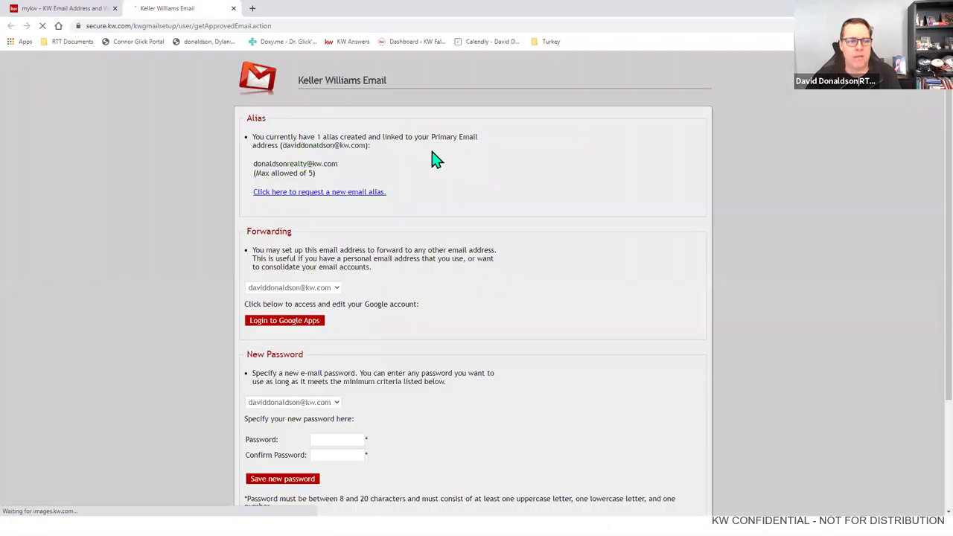
pyautogui.click(342, 298)
pyautogui.click(342, 298)
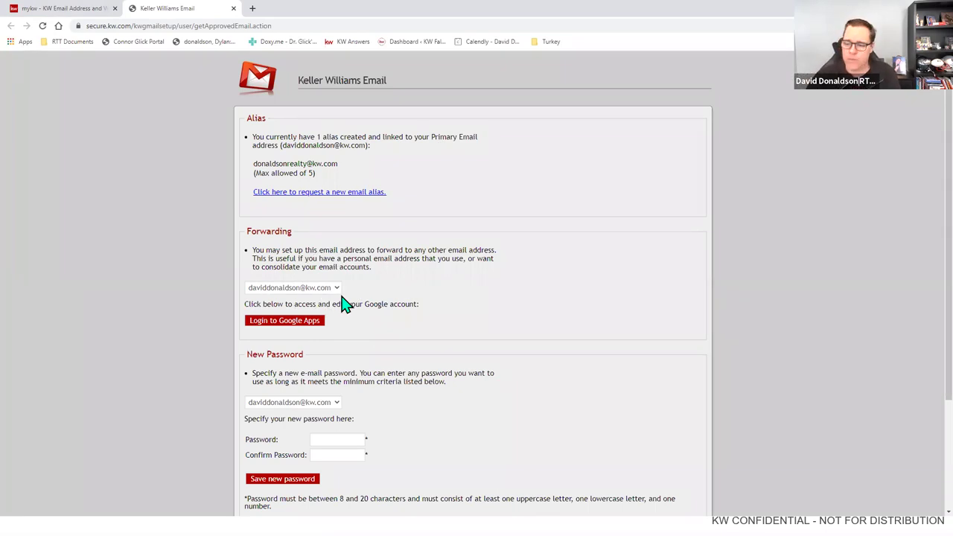
pyautogui.click(378, 431)
pyautogui.click(377, 432)
pyautogui.click(378, 432)
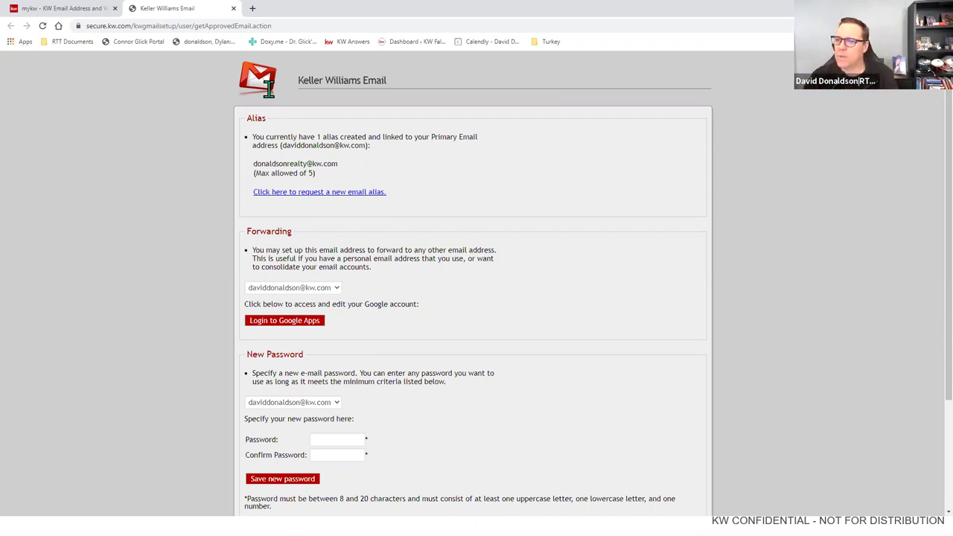
pyautogui.click(233, 8)
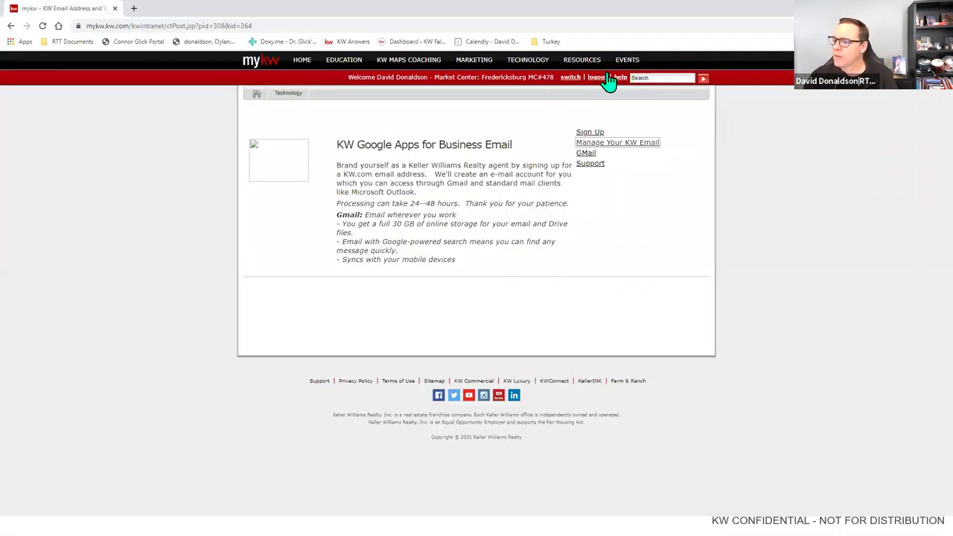
# Step: Open the mykw home page alongside the KW Email page and bring it into view
pyautogui.moveTo(528, 60)
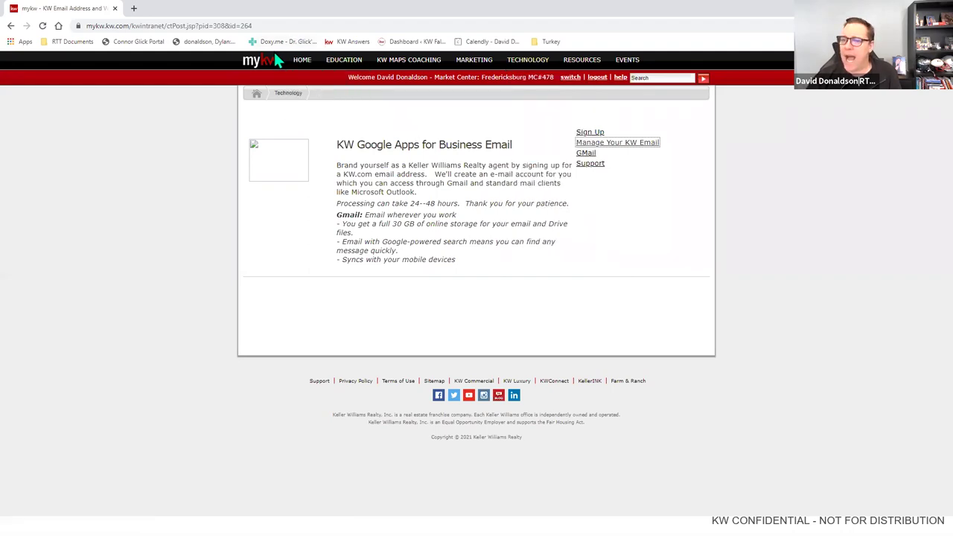
pyautogui.moveTo(298, 64)
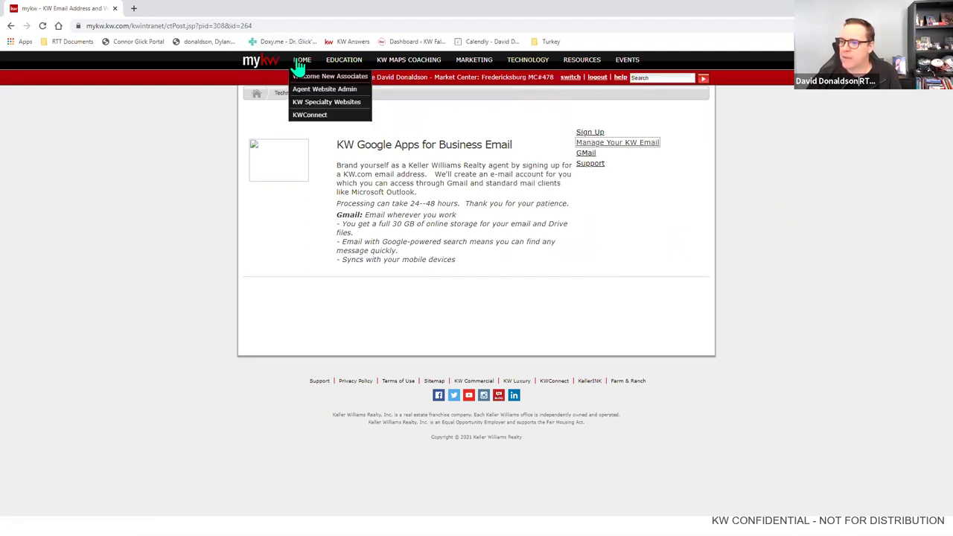
pyautogui.moveTo(563, 55)
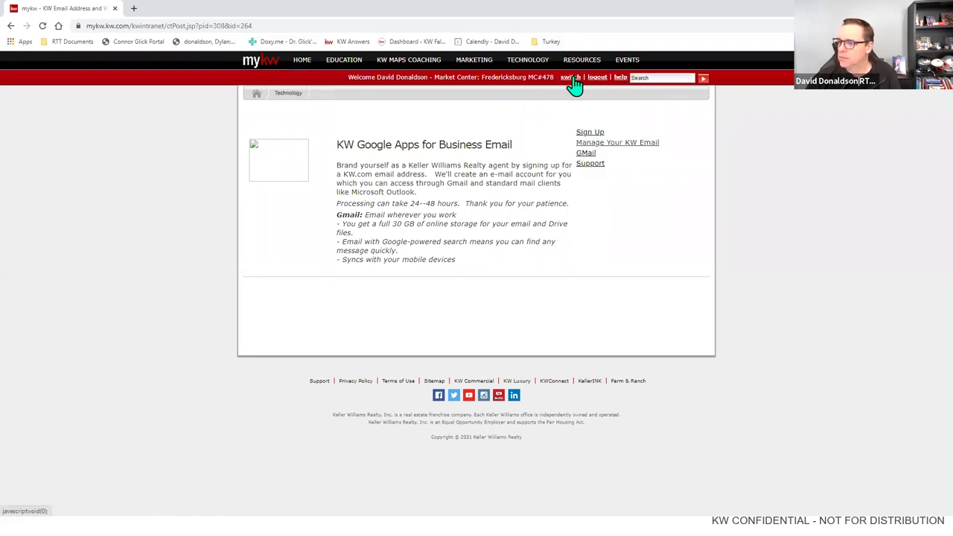
pyautogui.click(303, 63)
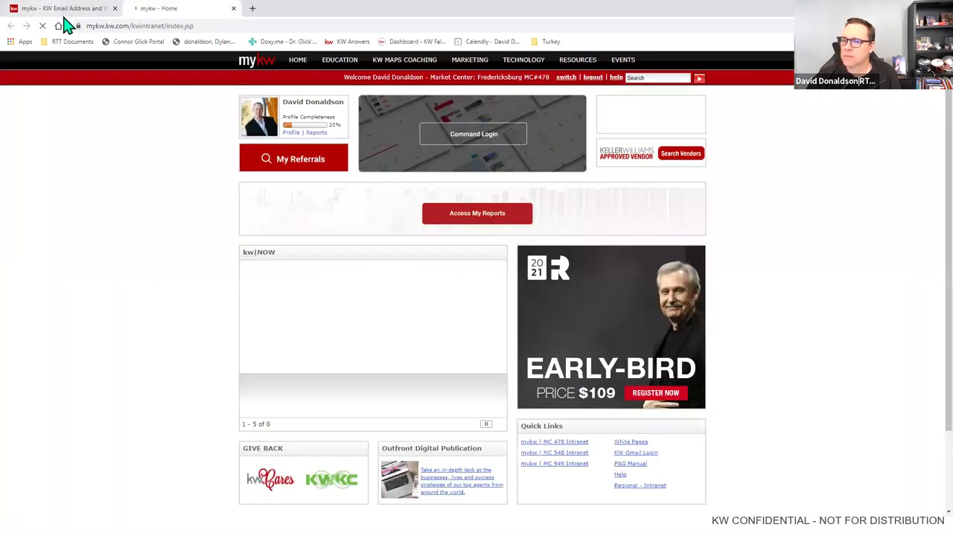
pyautogui.click(63, 11)
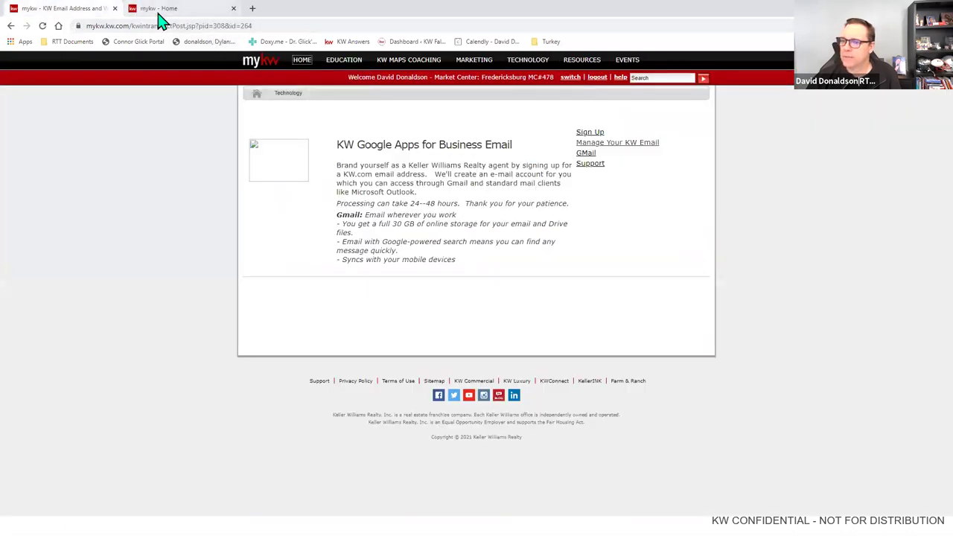
pyautogui.click(157, 10)
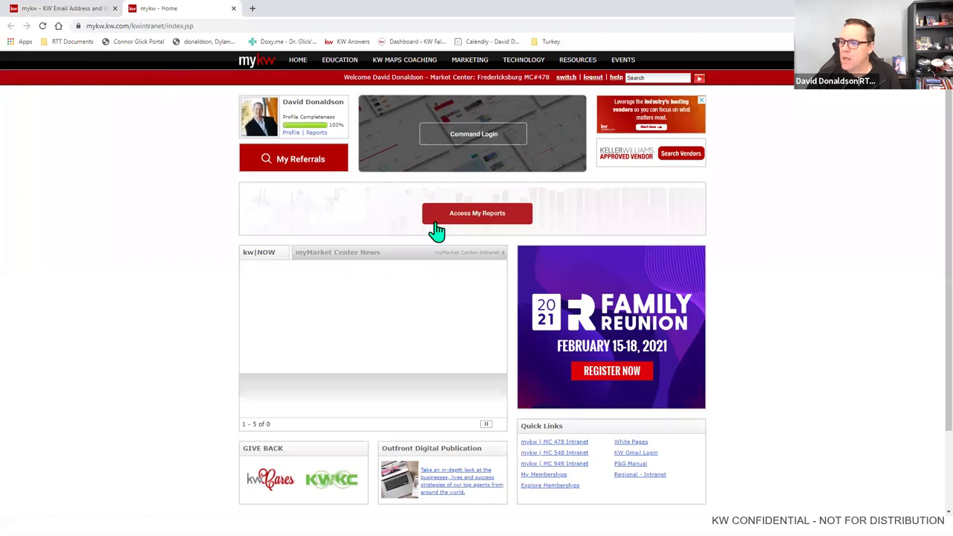
# Step: Open the associate profile again and examine the User Name, Password Recovery E-mail and E-mail fields
pyautogui.click(297, 135)
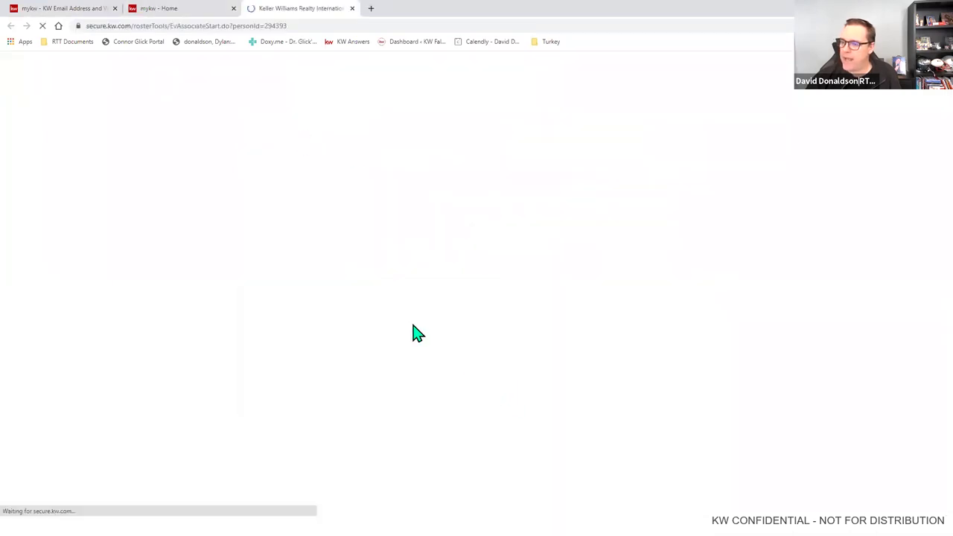
pyautogui.scroll(-3, 417, 333)
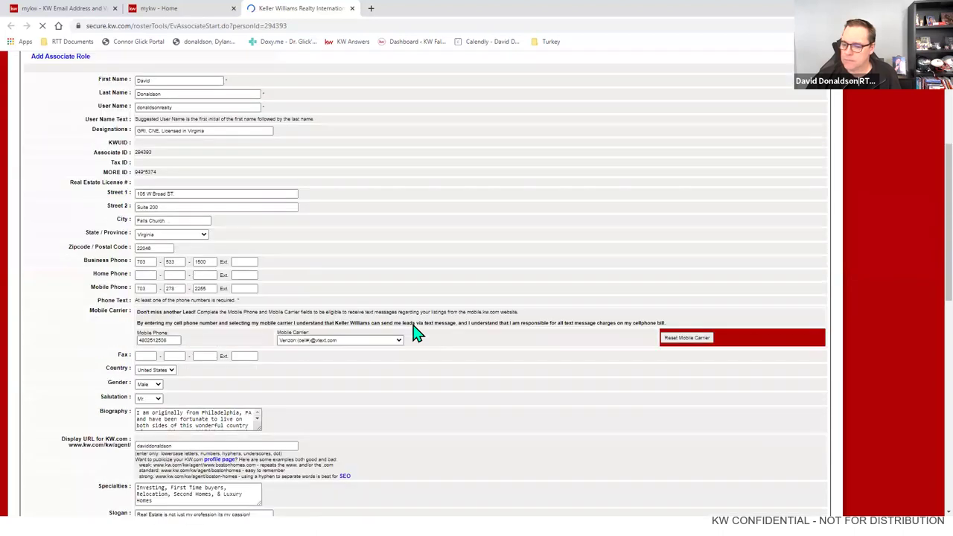
pyautogui.scroll(-15, 416, 333)
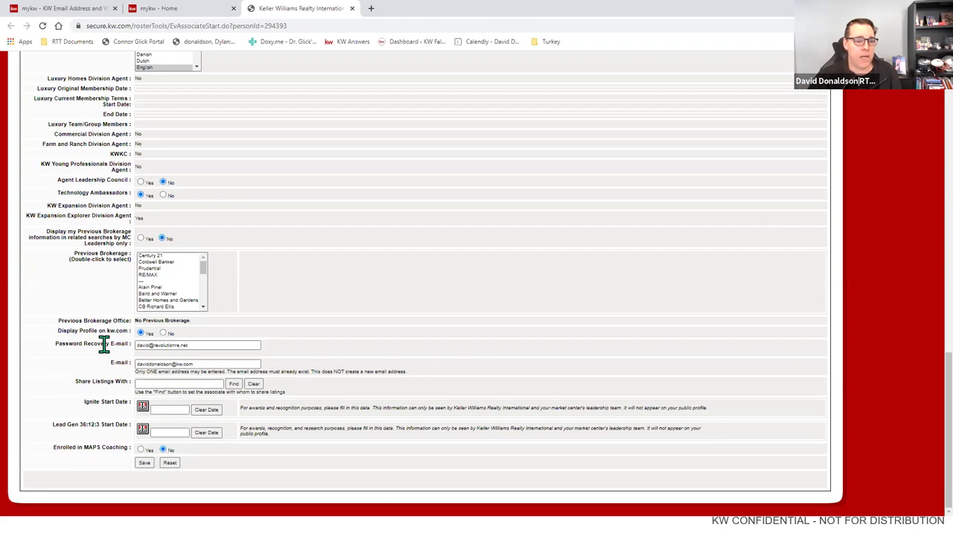
pyautogui.scroll(15, 104, 344)
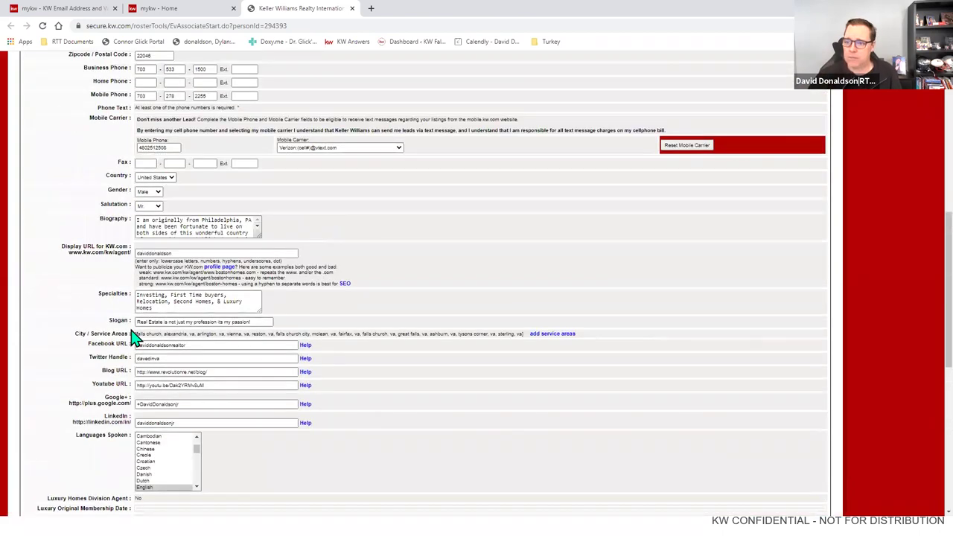
pyautogui.scroll(1, 193, 159)
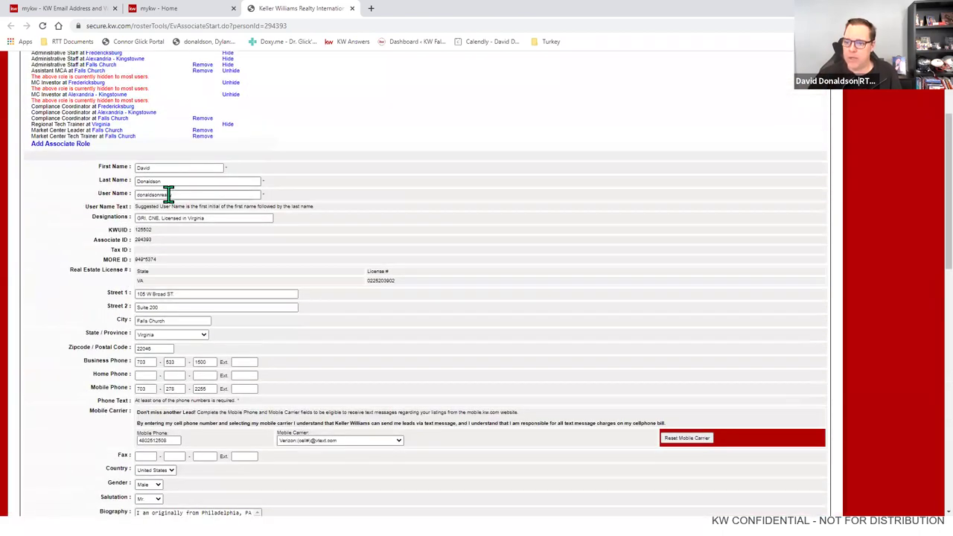
pyautogui.scroll(-15, 200, 303)
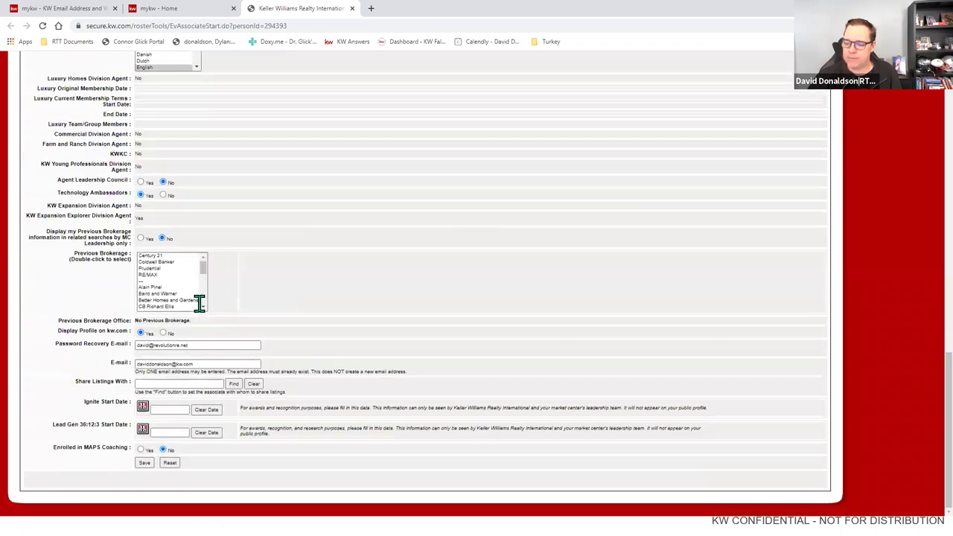
# Step: Check the open windows, return to the associate profile and review it from the organization roles through to the Password Recovery E-mail field
pyautogui.press('super+Tab')
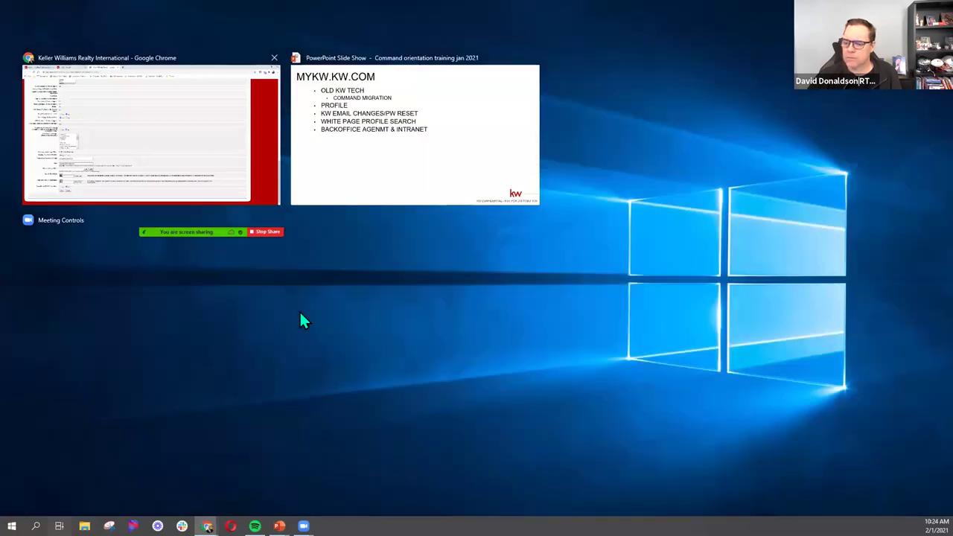
pyautogui.click(216, 149)
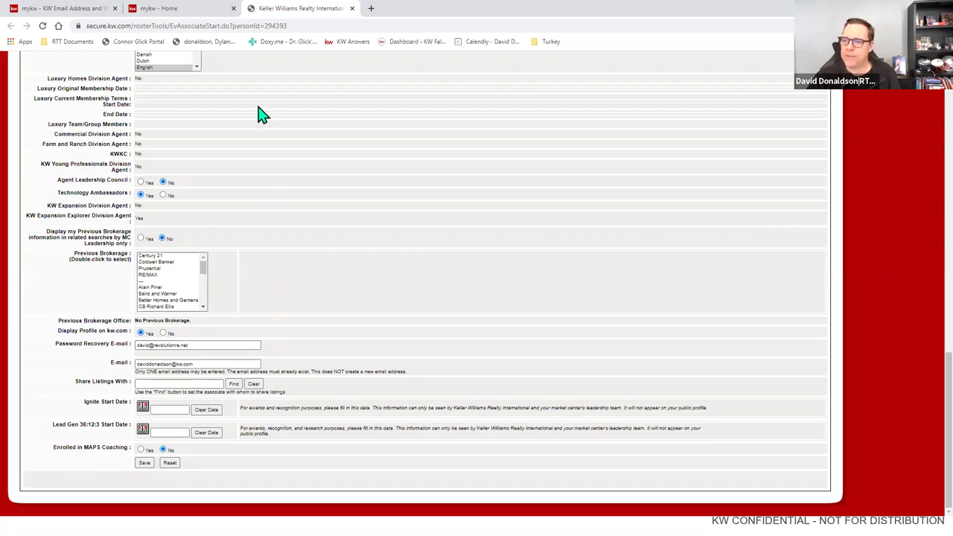
pyautogui.scroll(15, 260, 113)
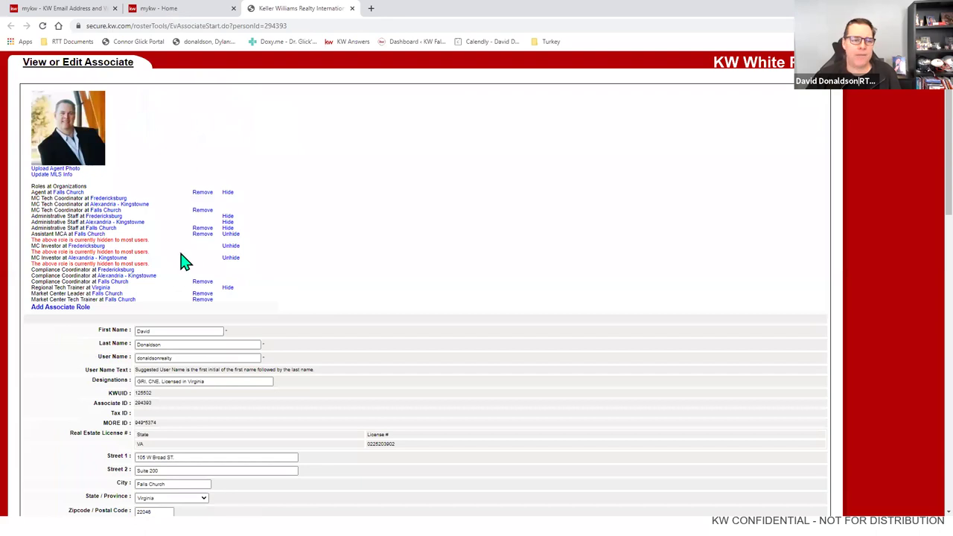
pyautogui.scroll(-8, 185, 260)
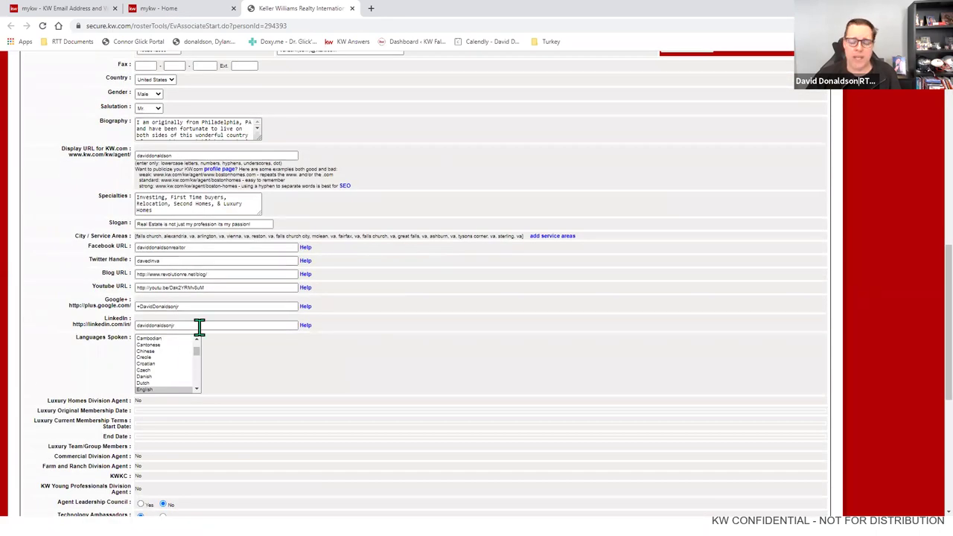
pyautogui.scroll(-5, 248, 410)
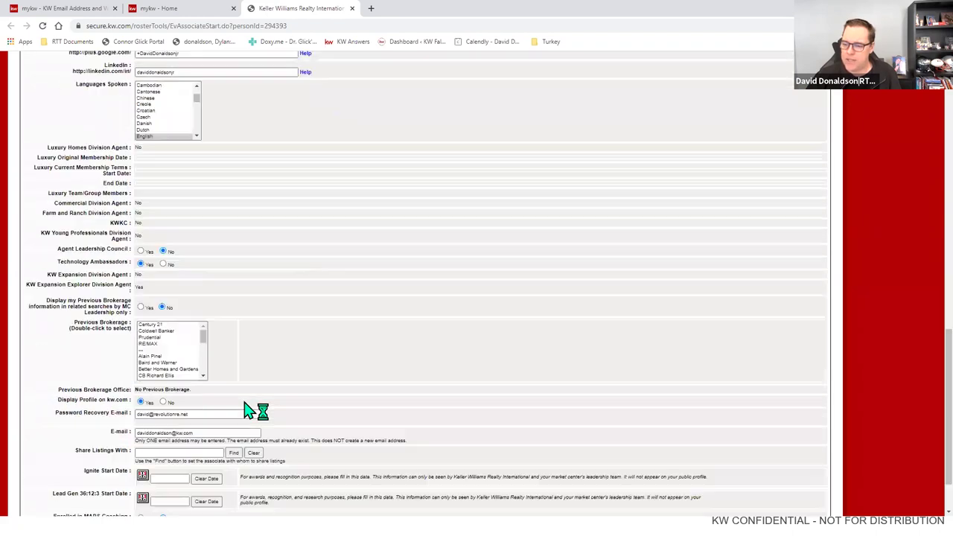
pyautogui.click(194, 347)
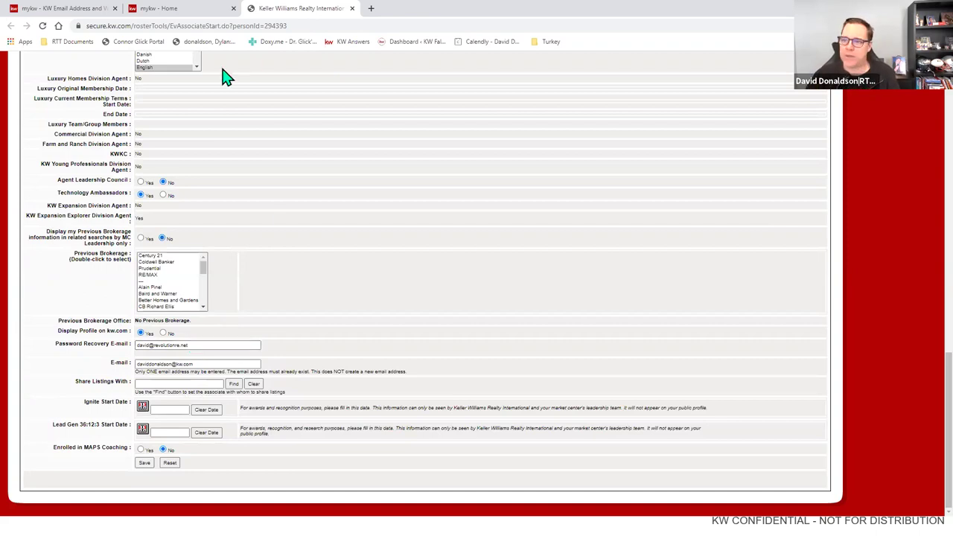
# Step: Return to the KW Email page, and switch to the PowerPoint slide show to view the MYKW.KW.COM topics
pyautogui.click(67, 10)
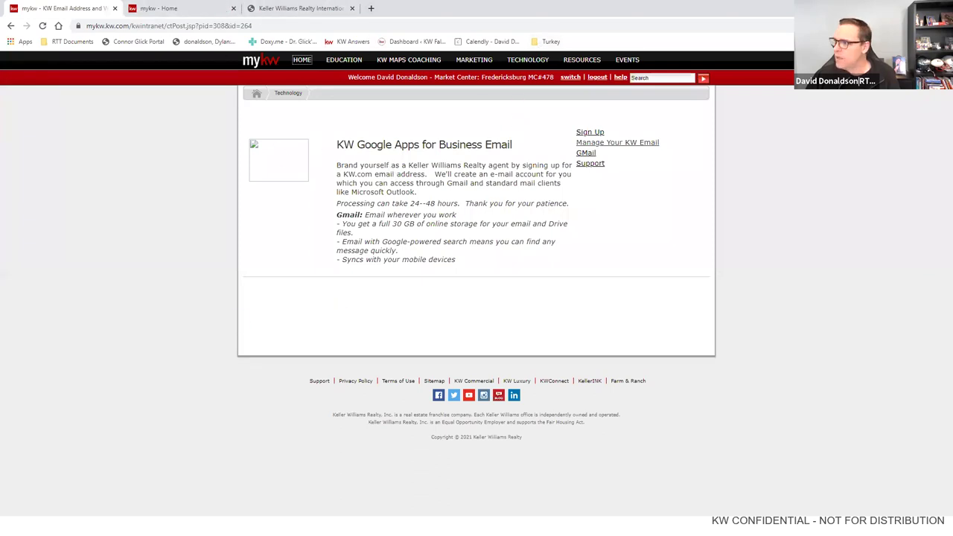
pyautogui.hotkey('alt', 'Tab')
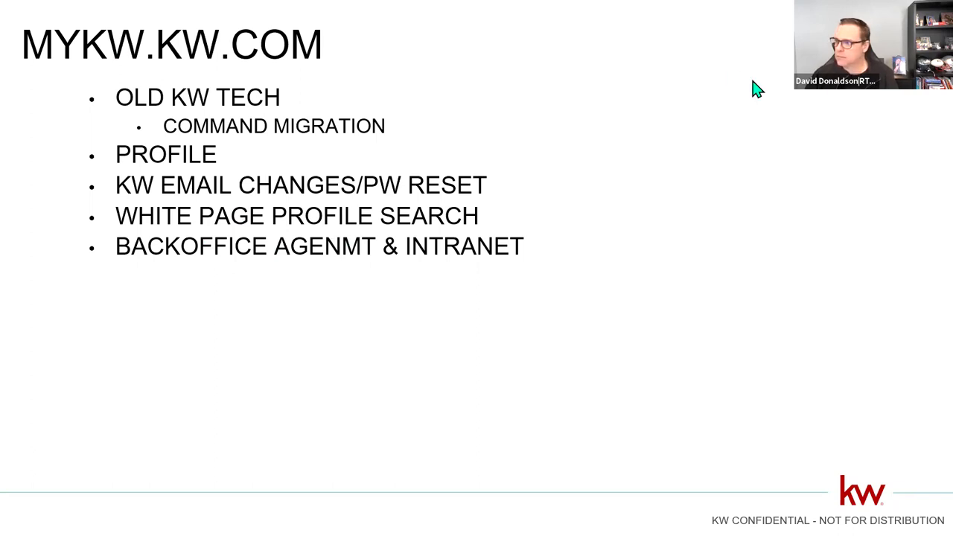
# Step: Switch back to Chrome, reload the KW Email page and bring up the mykw home page
pyautogui.press('super+d')
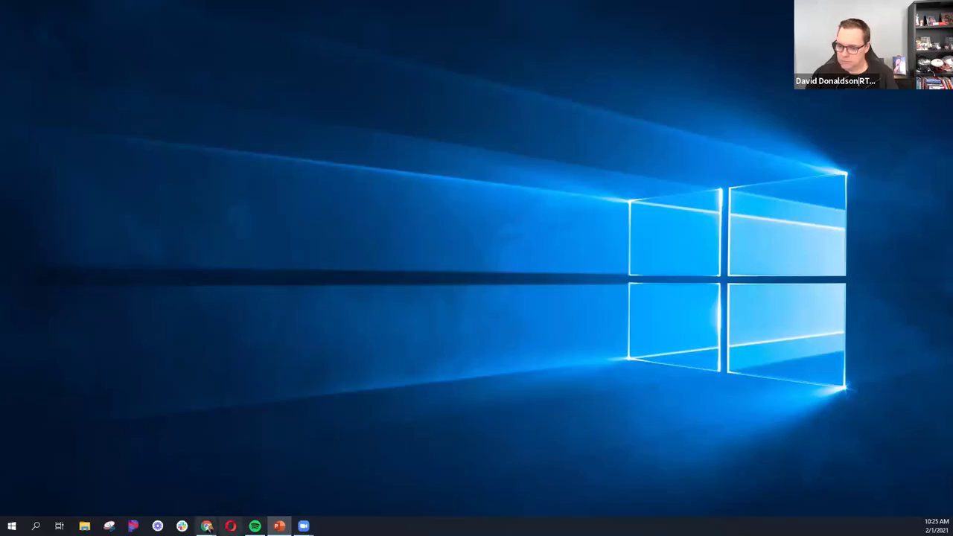
pyautogui.moveTo(207, 526)
pyautogui.click(234, 472)
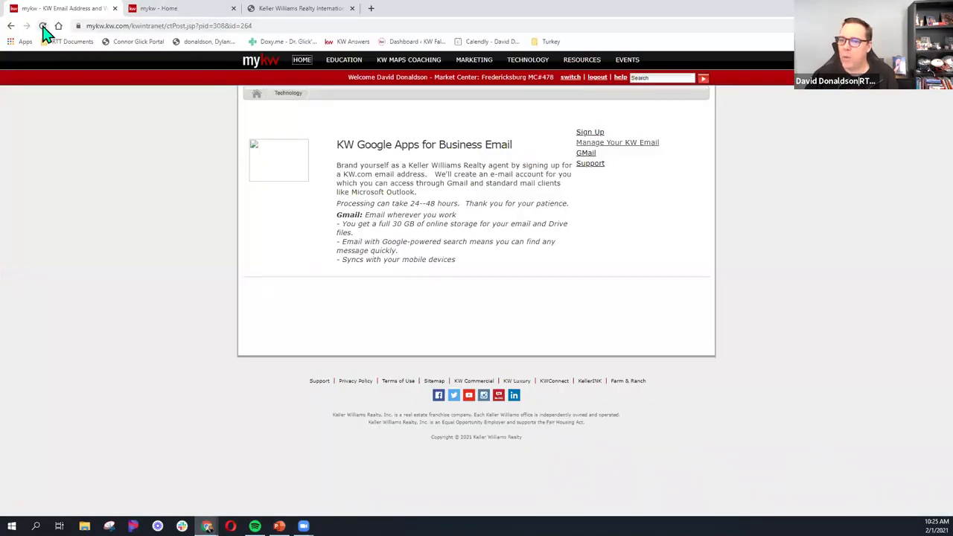
pyautogui.click(42, 26)
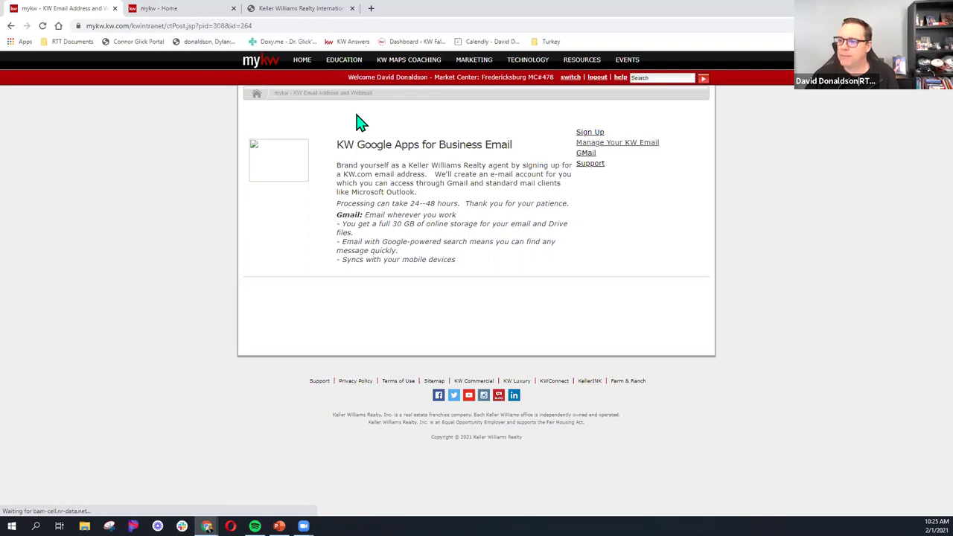
pyautogui.click(195, 11)
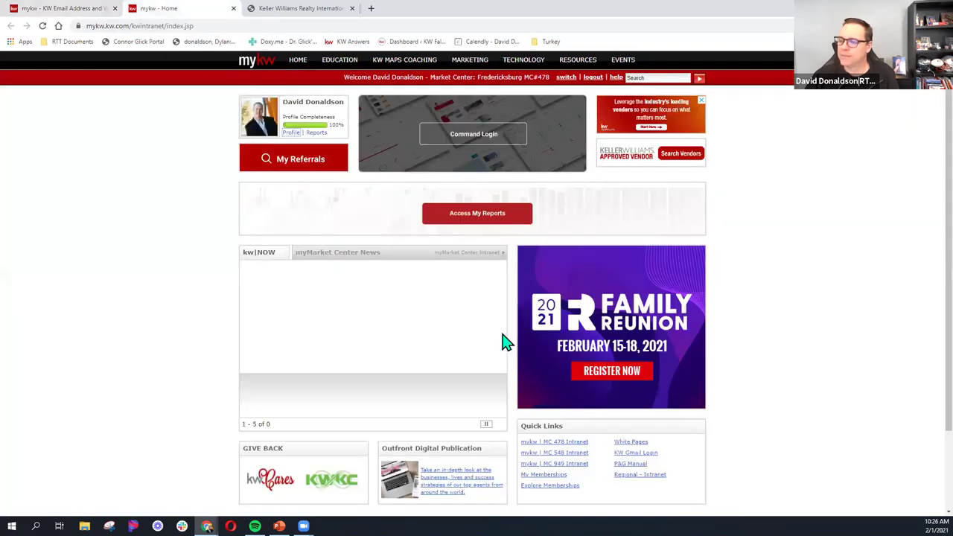
# Step: Try to open the White Pages from the Quick Links, checking the open tabs for the page, and return to mykw home
pyautogui.click(629, 447)
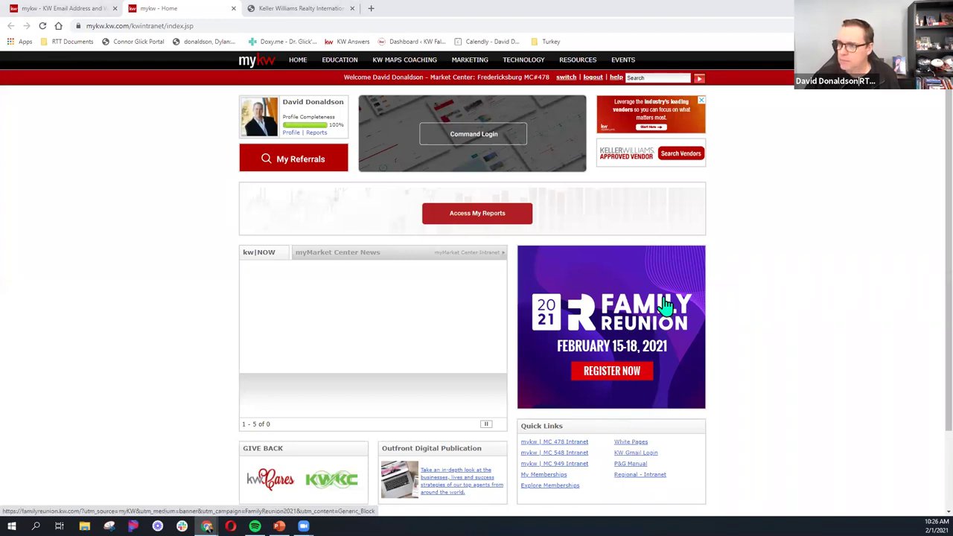
pyautogui.click(253, 8)
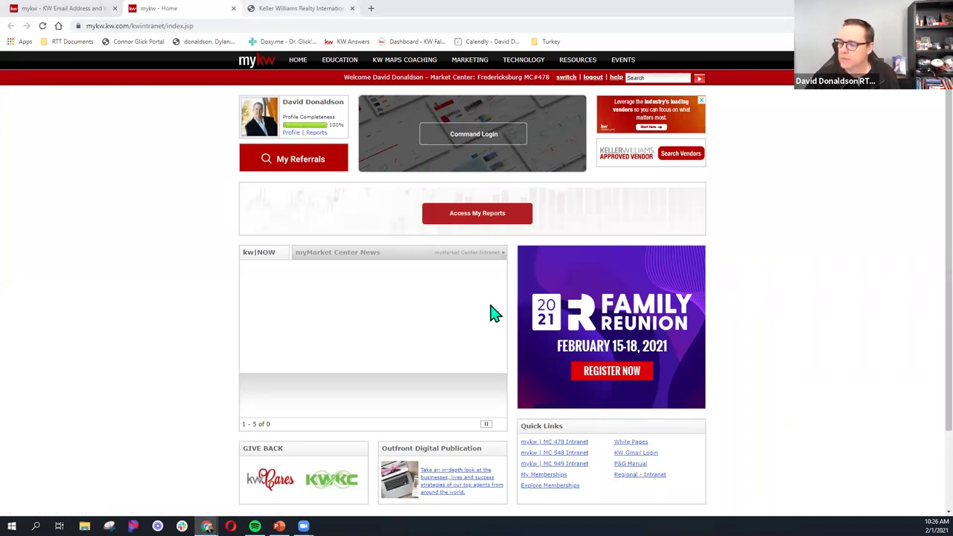
pyautogui.click(171, 11)
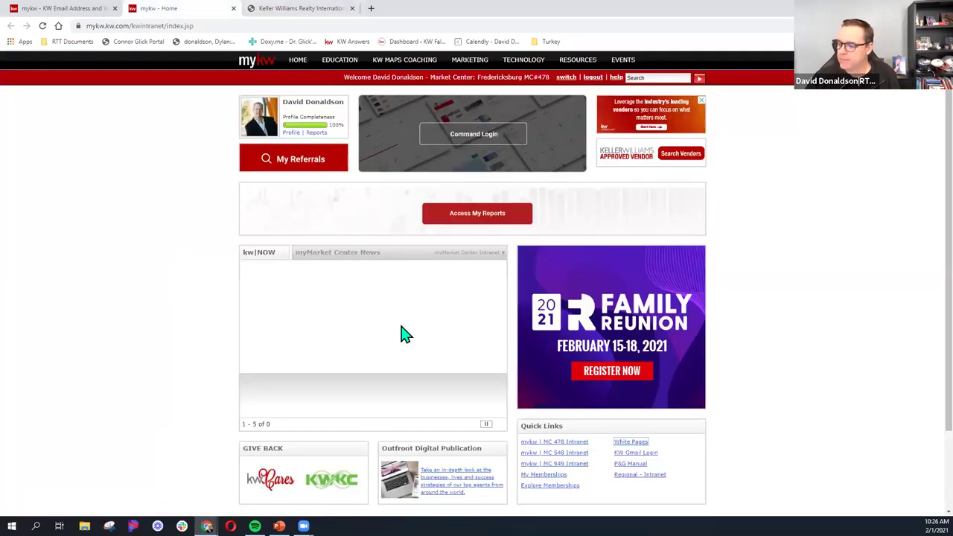
pyautogui.click(629, 443)
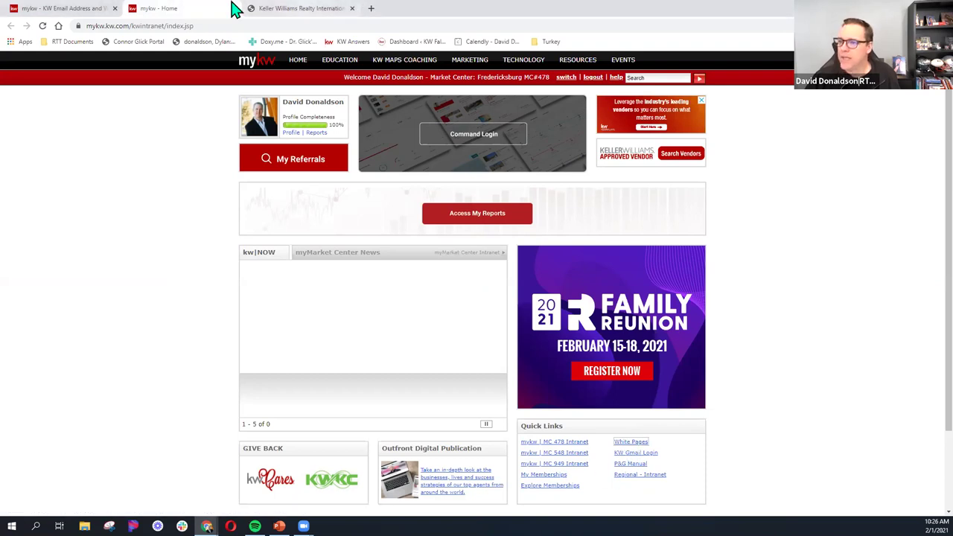
pyautogui.click(119, 9)
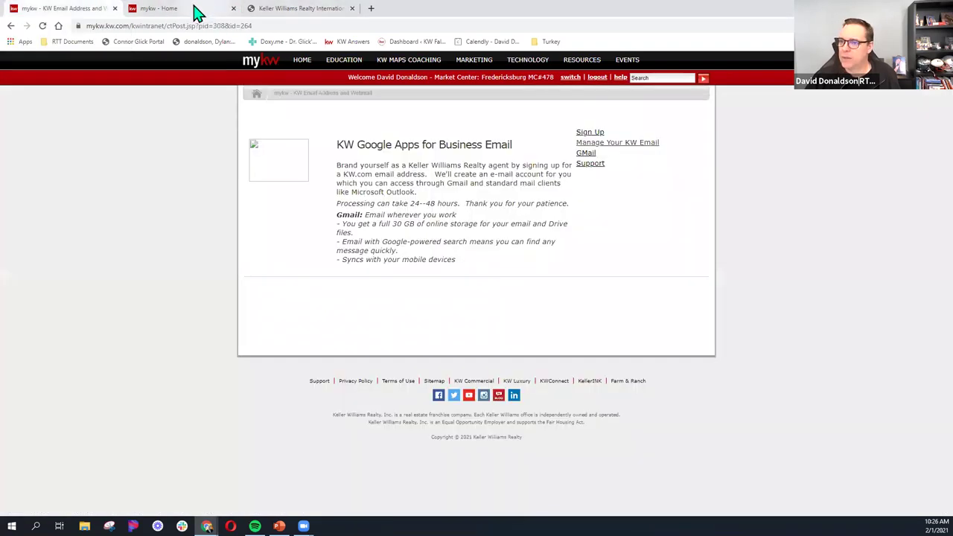
pyautogui.click(196, 10)
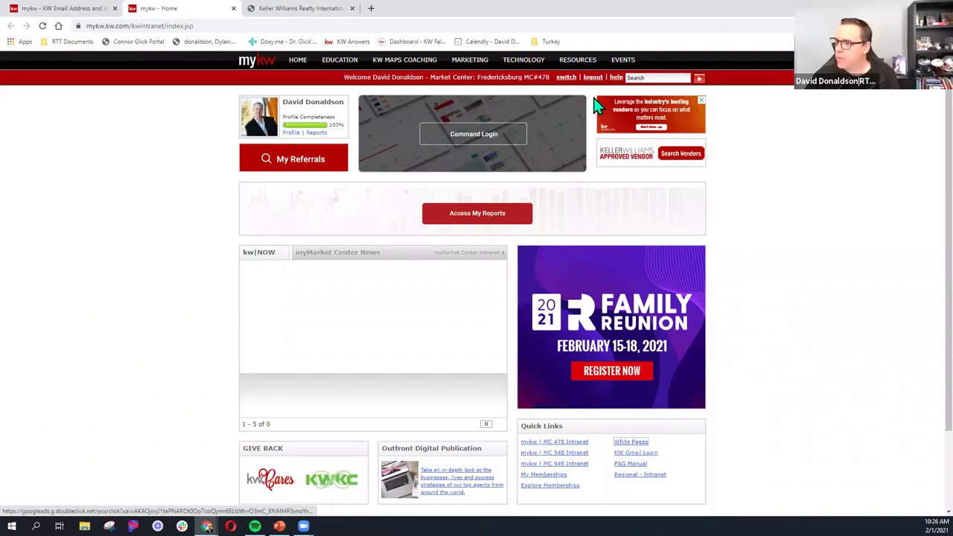
# Step: Switch the active market center on the mykw home page to Falls Church MC#949
pyautogui.click(565, 80)
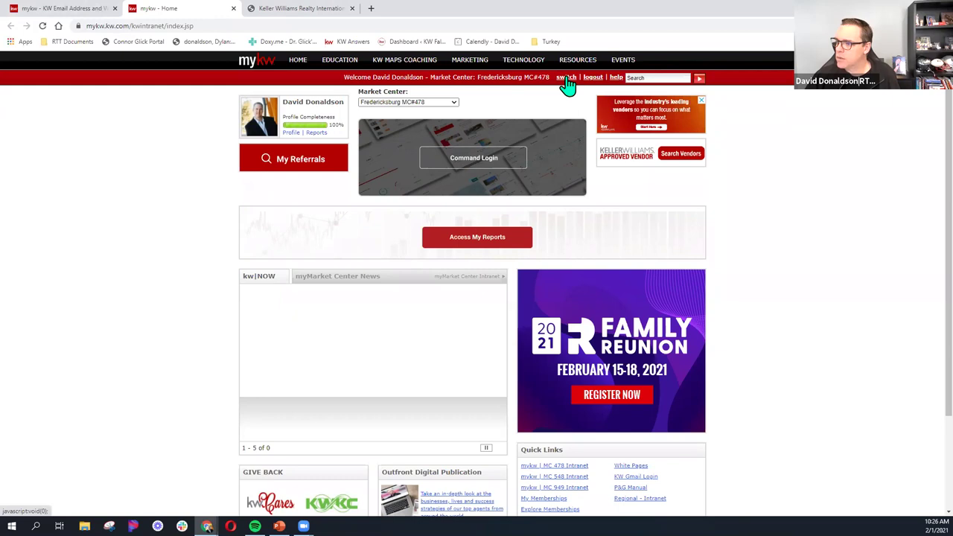
pyautogui.click(455, 107)
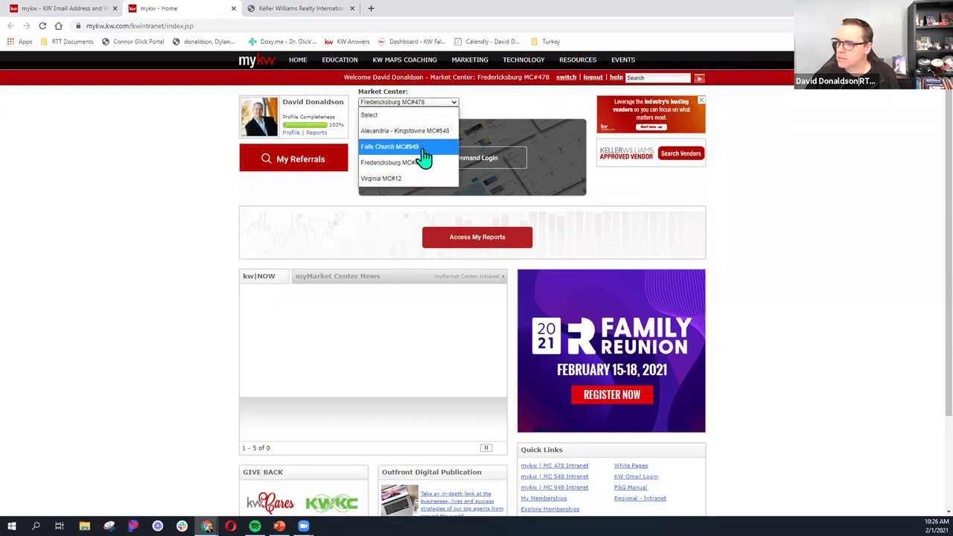
pyautogui.click(421, 147)
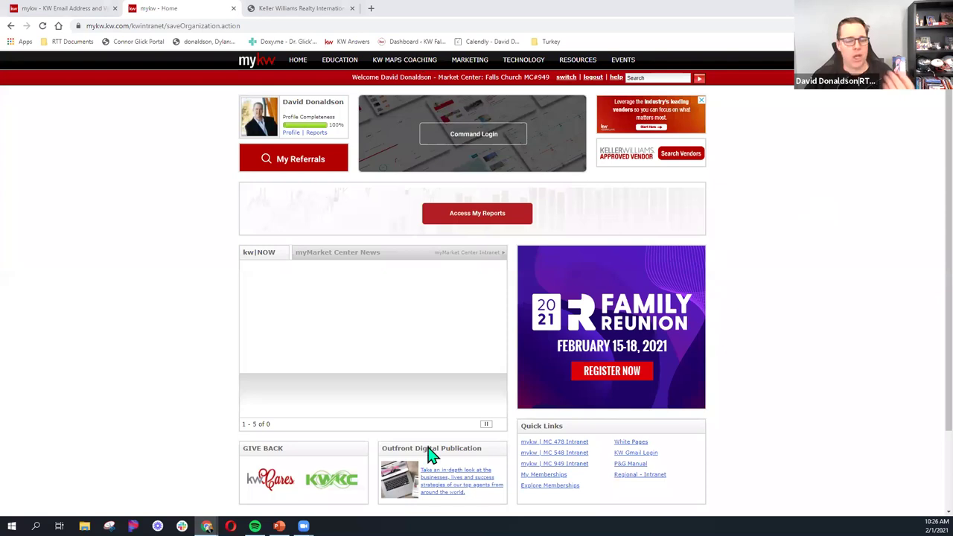
# Step: Close all the open KW Whitepages windows, leaving the mykw home window open
pyautogui.moveTo(206, 526)
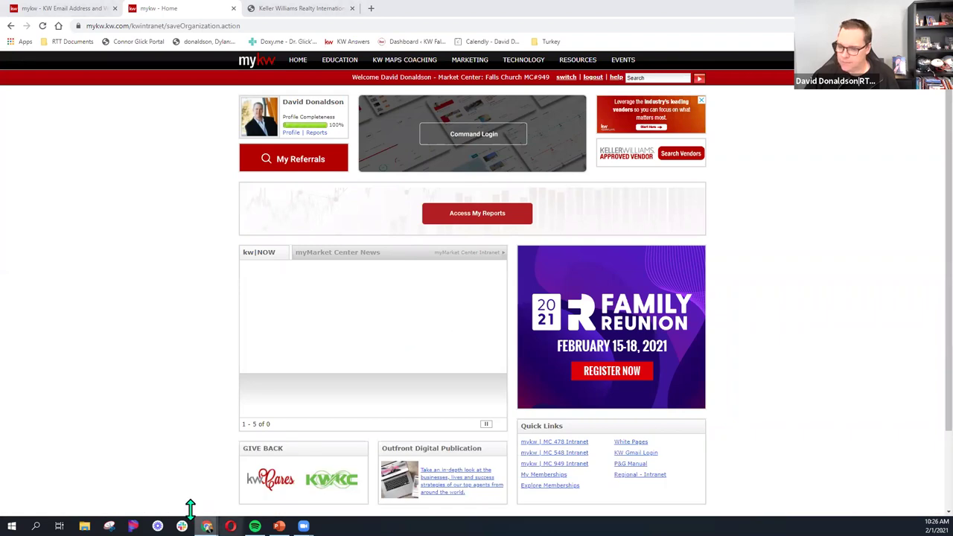
pyautogui.moveTo(290, 453)
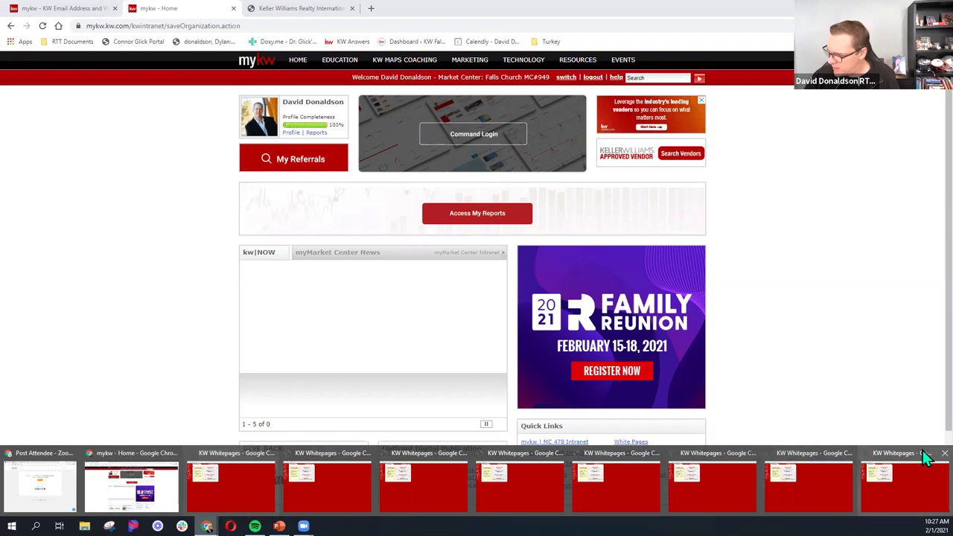
pyautogui.click(893, 455)
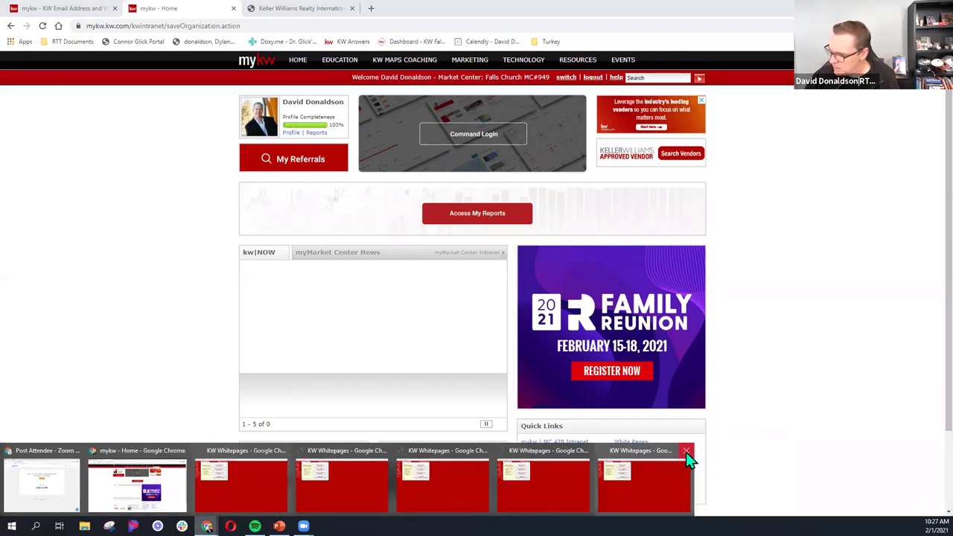
pyautogui.click(687, 451)
pyautogui.click(586, 452)
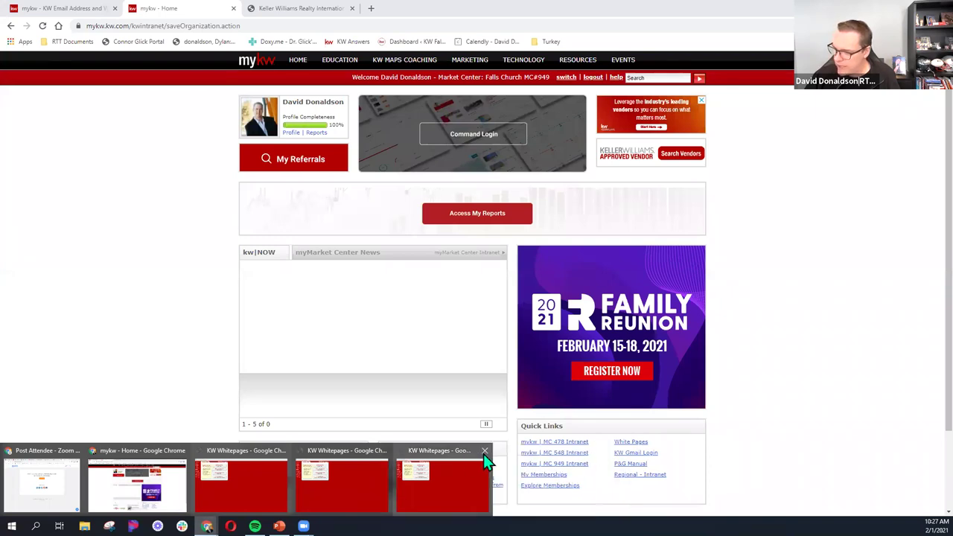
pyautogui.click(484, 452)
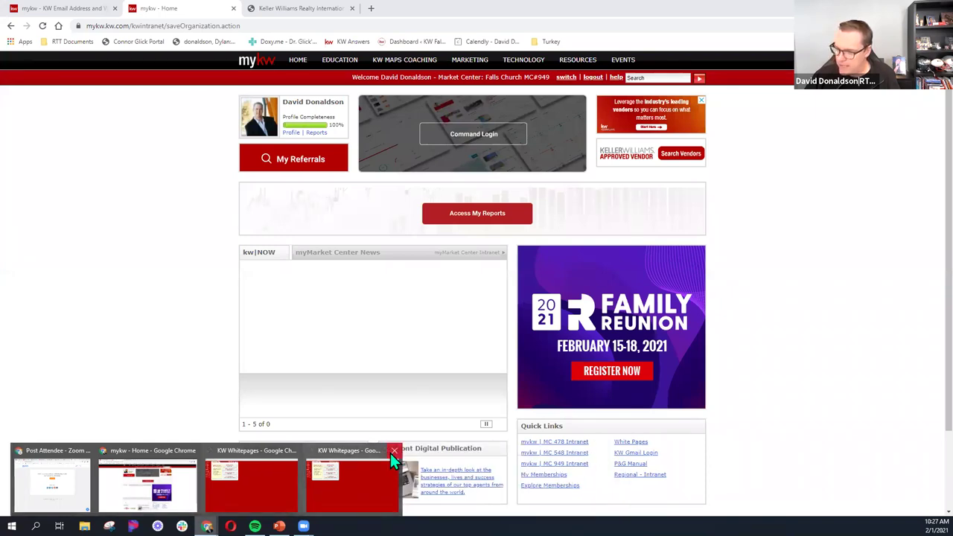
pyautogui.click(390, 453)
pyautogui.click(343, 451)
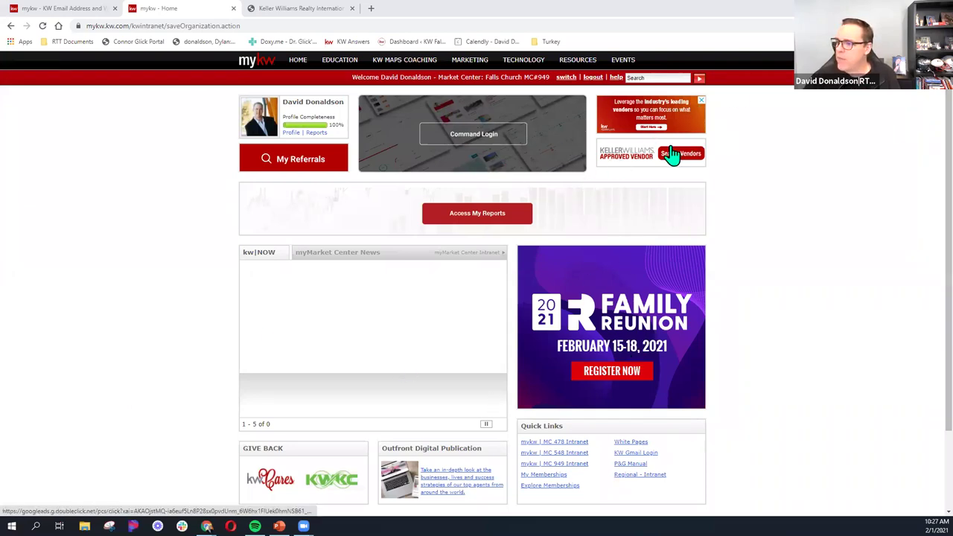
# Step: Open the MC 478 intranet from the Quick Links and save the communication settings as they are
pyautogui.moveTo(564, 62)
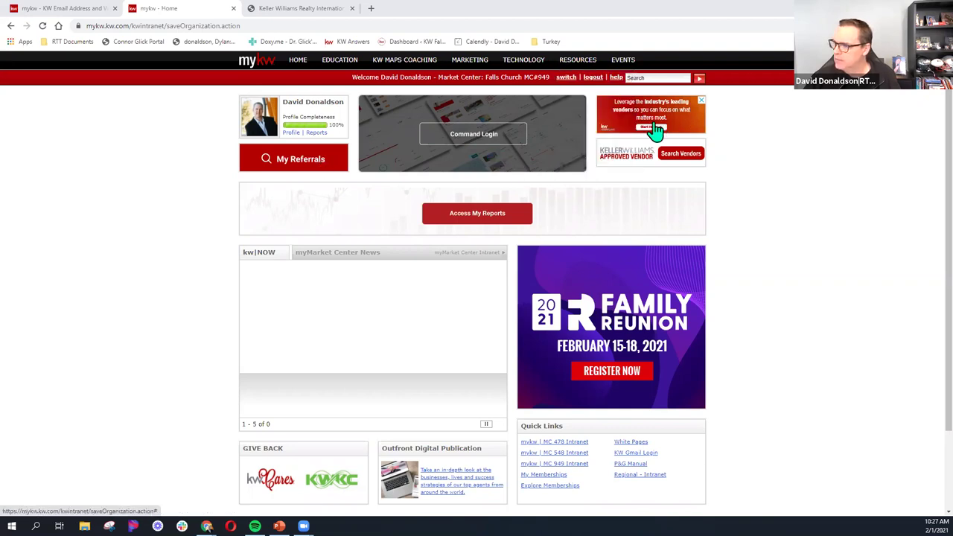
pyautogui.click(564, 442)
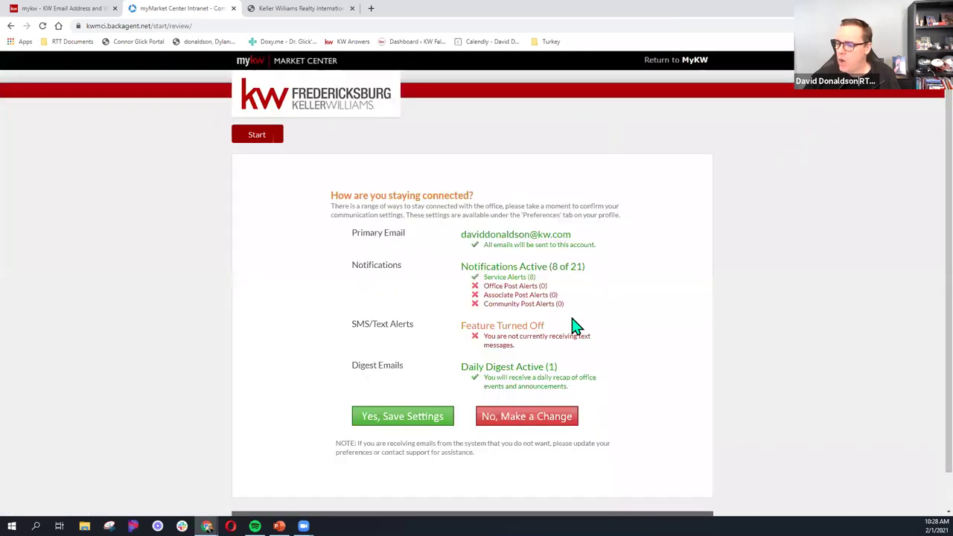
pyautogui.click(430, 418)
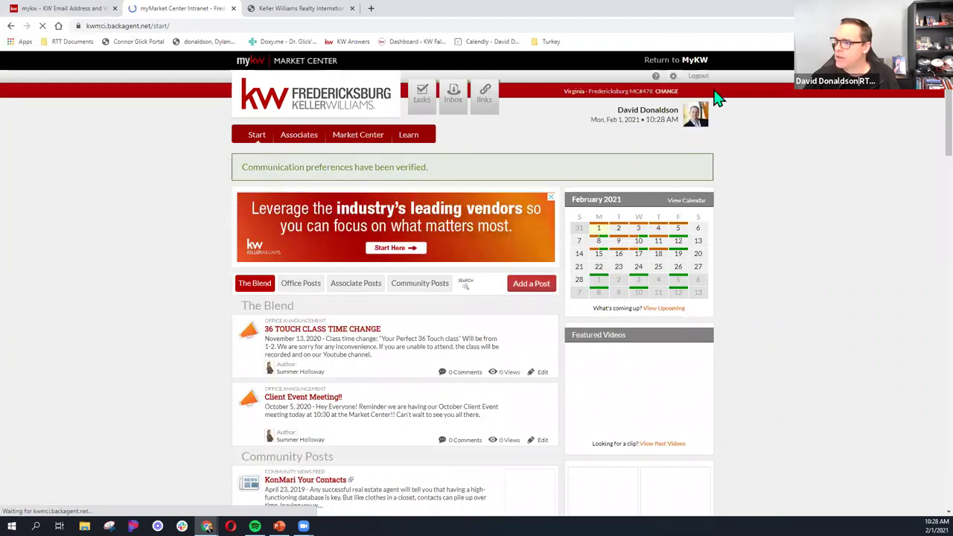
# Step: Change the intranet's active location to Falls Church MC#949, and review the associate profile summary down to Groups & Teams
pyautogui.click(667, 92)
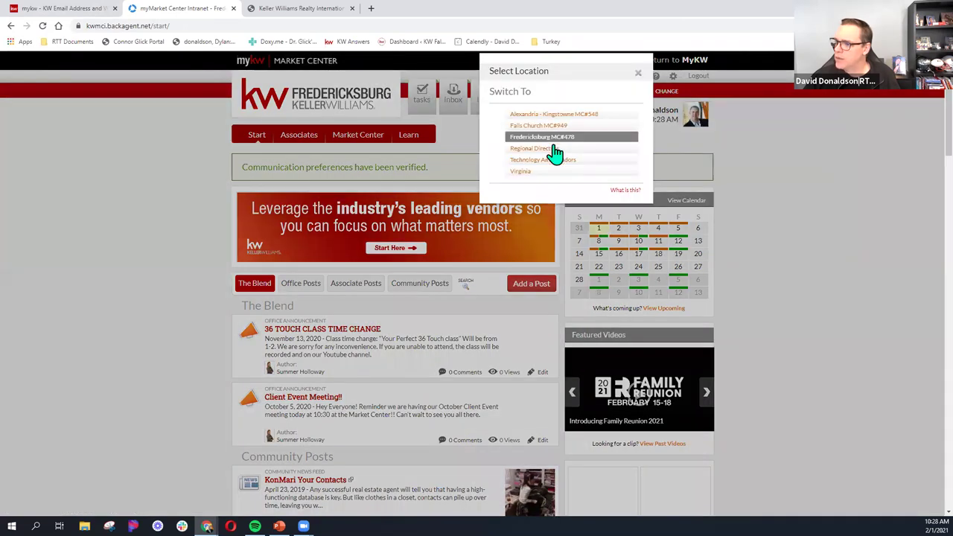
pyautogui.click(555, 127)
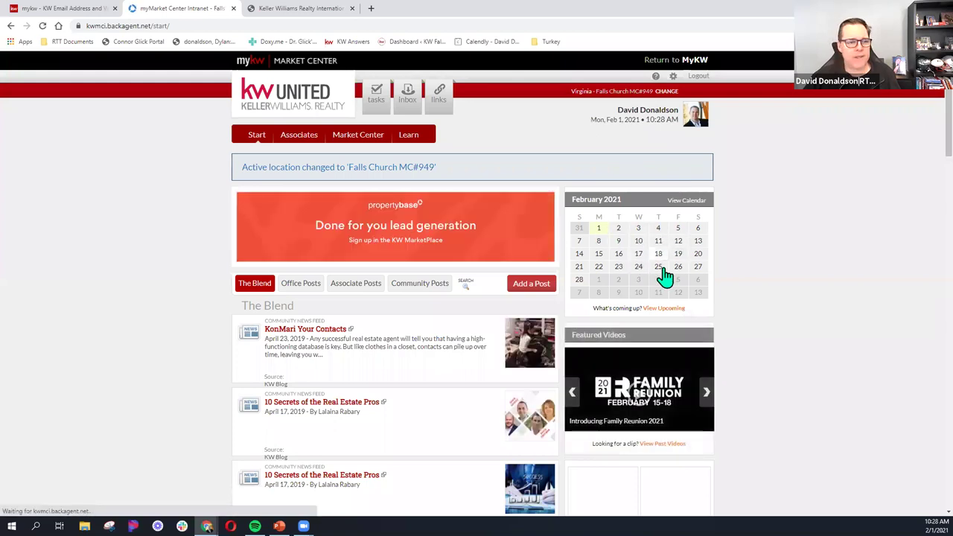
pyautogui.click(696, 128)
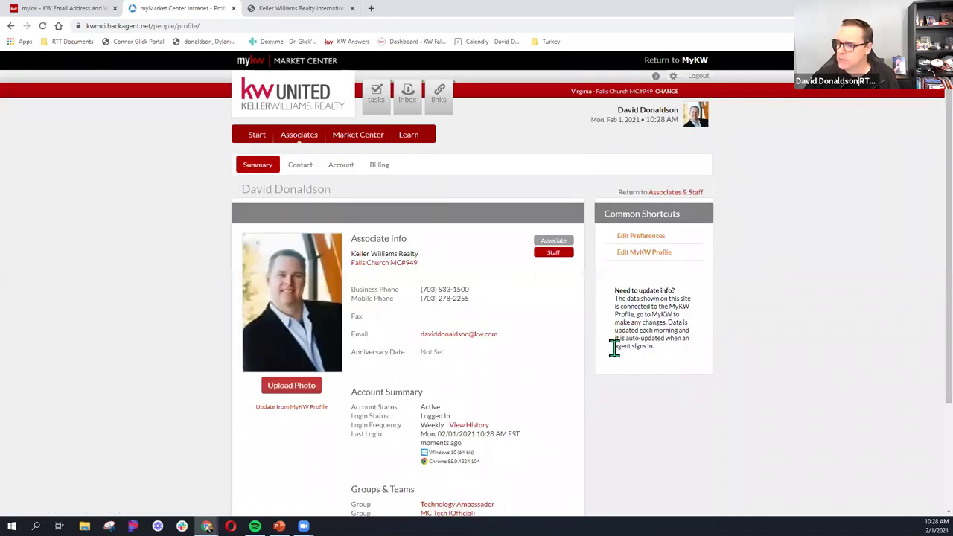
pyautogui.scroll(-2, 538, 395)
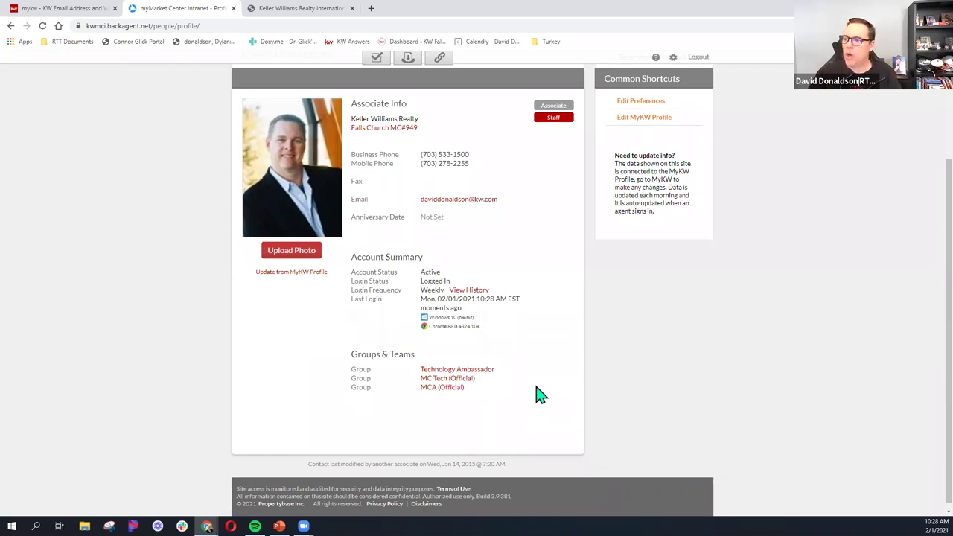
pyautogui.scroll(2, 541, 395)
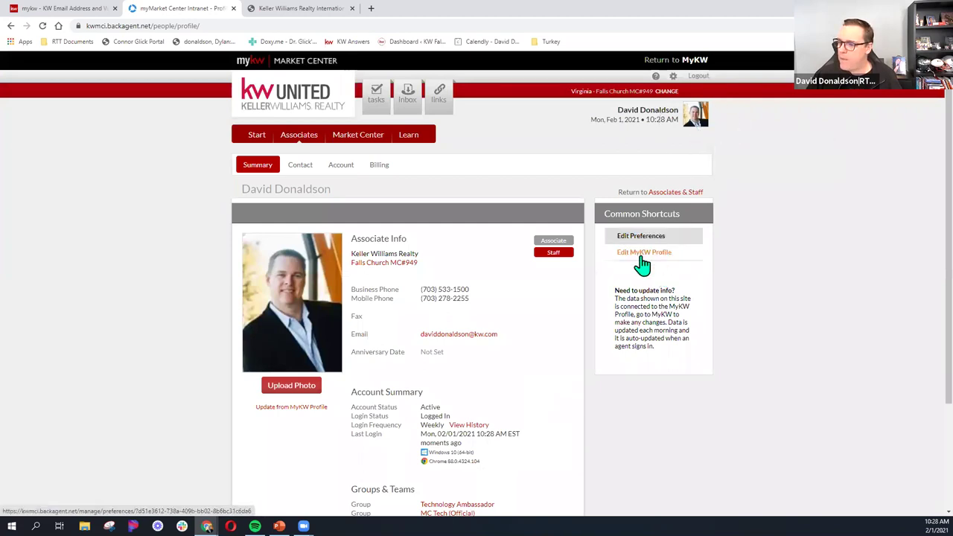
pyautogui.scroll(-2, 514, 344)
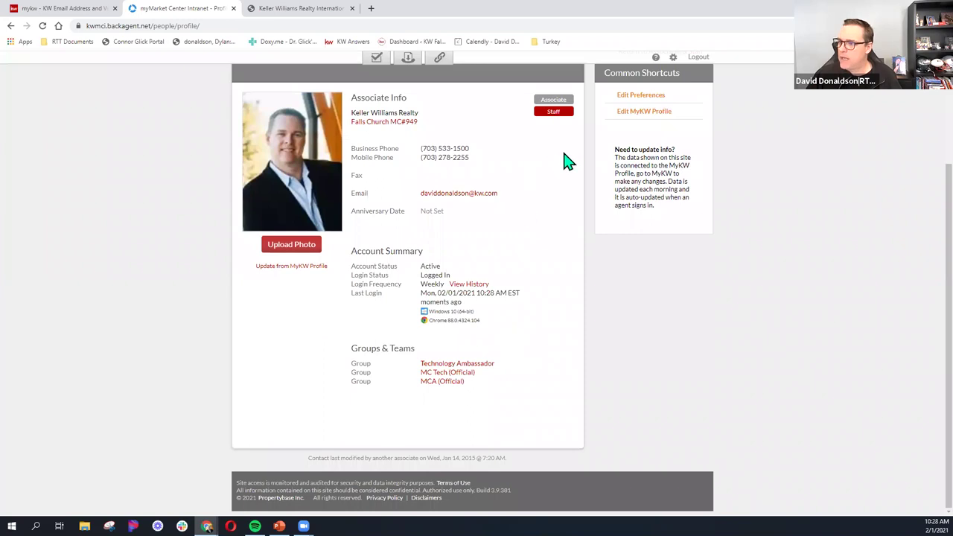
pyautogui.scroll(2, 559, 167)
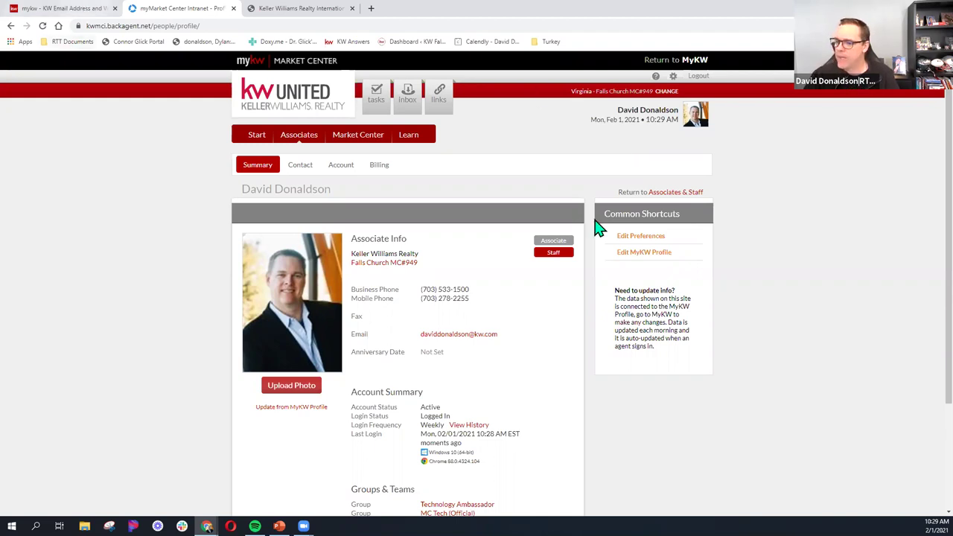
# Step: Switch to the PowerPoint slide show and advance it to the KWCONNECT.COM slide
pyautogui.press('super+d')
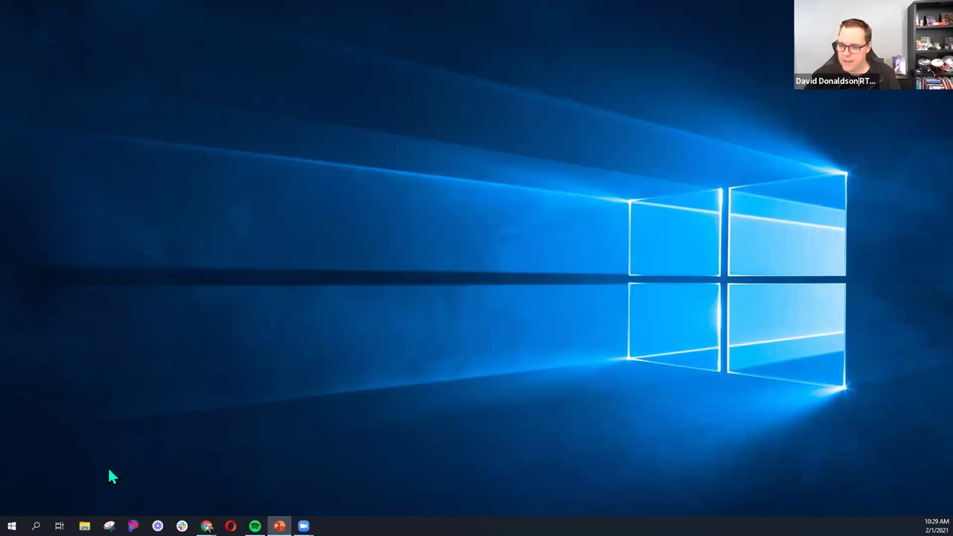
pyautogui.hotkey('alt', 'Tab')
pyautogui.click(32, 504)
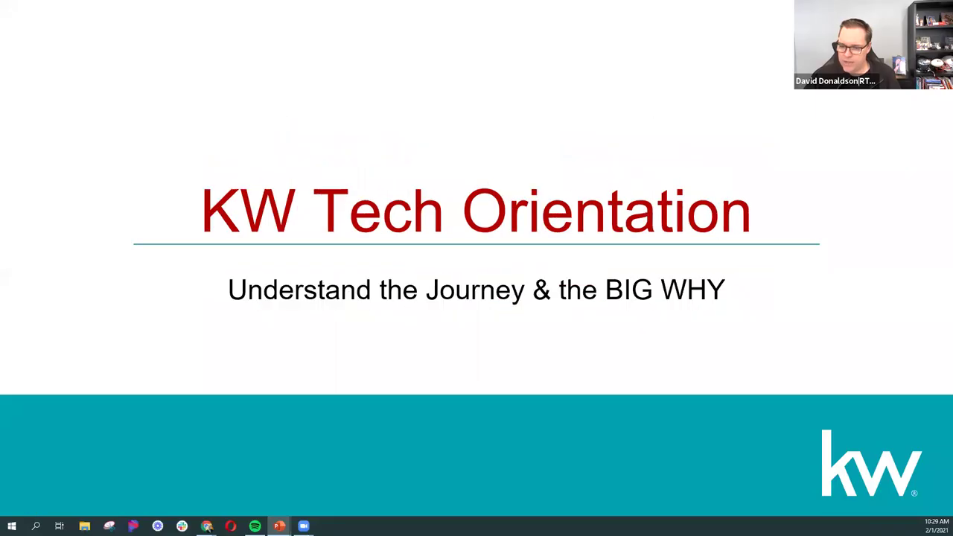
pyautogui.click(130, 465)
pyautogui.click(70, 500)
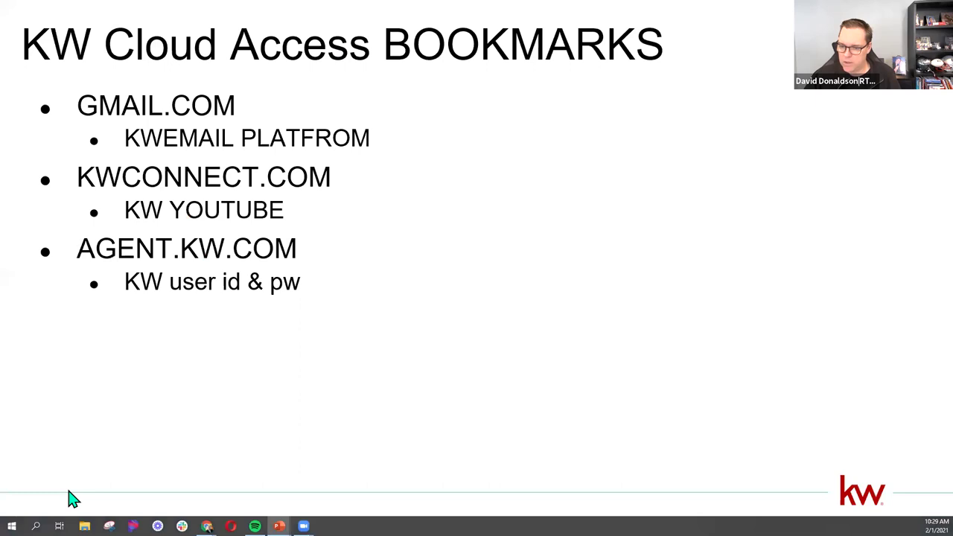
pyautogui.click(63, 480)
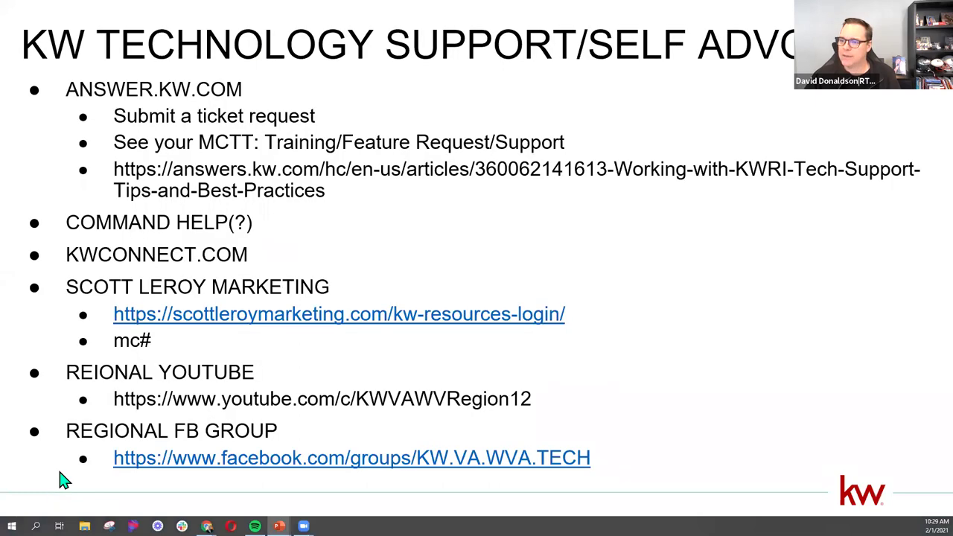
pyautogui.click(64, 479)
pyautogui.click(85, 478)
pyautogui.click(85, 478)
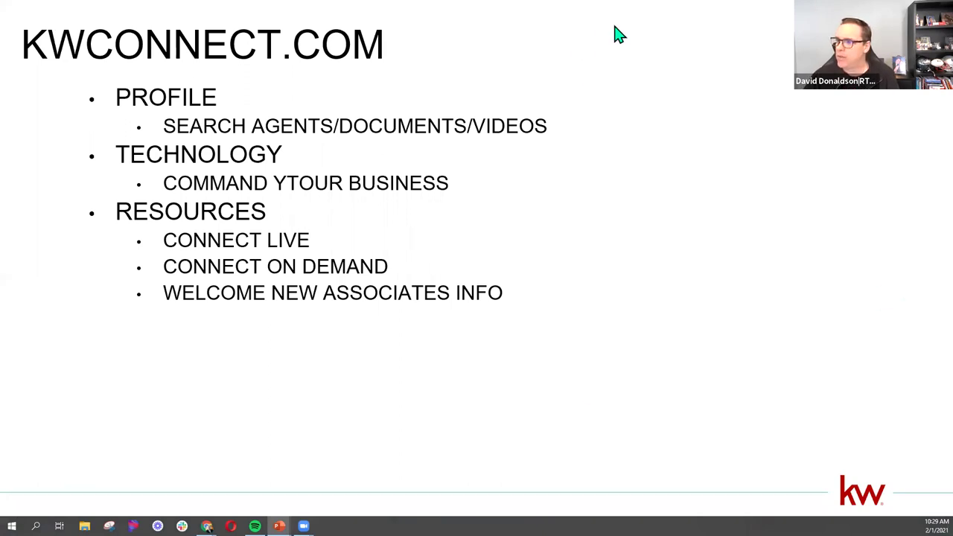
# Step: Switch back to Chrome and close the myMarket Center Intranet and Keller Williams Realty International tabs
pyautogui.moveTo(207, 526)
pyautogui.click(261, 497)
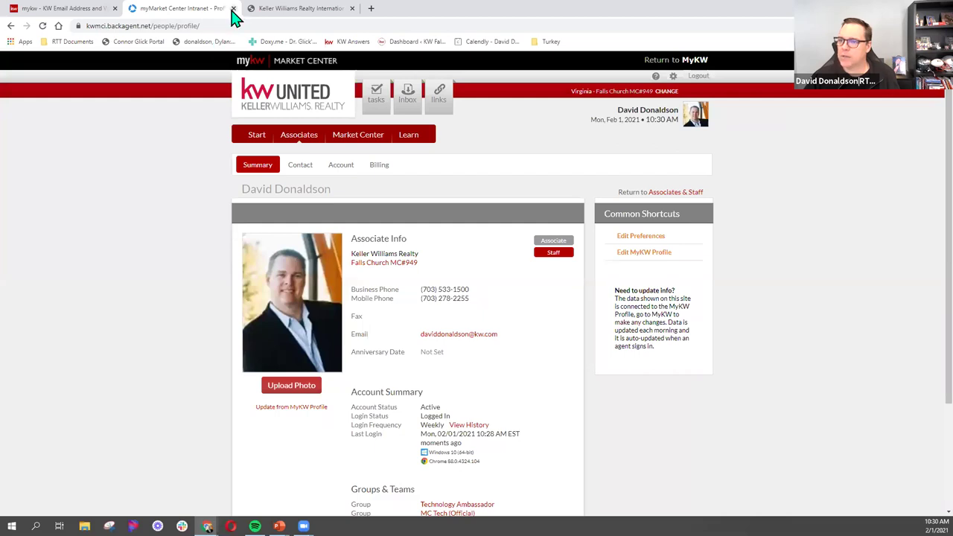
pyautogui.click(233, 8)
pyautogui.click(233, 9)
pyautogui.click(173, 8)
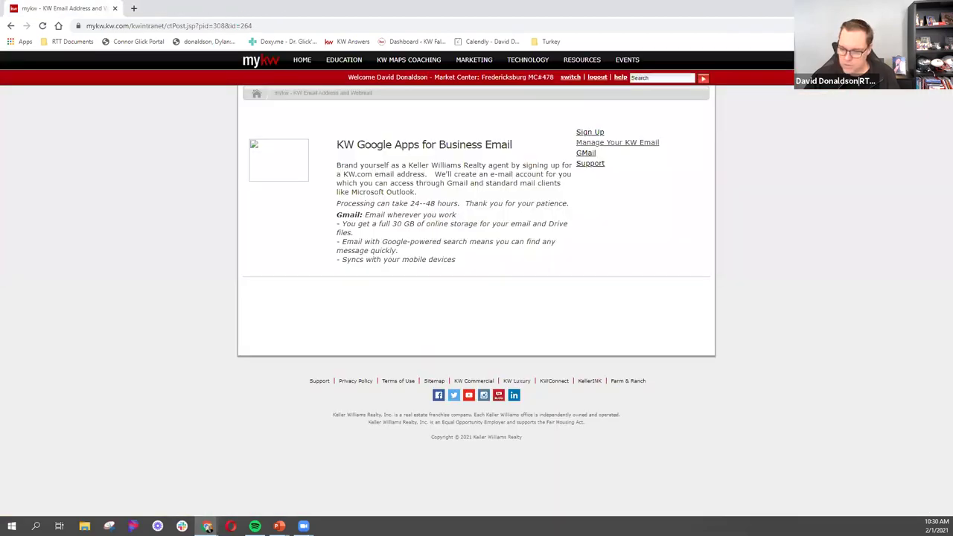
# Step: Open the KW Connect home page in a new Chrome tab and bring up the account profile options
pyautogui.click(208, 526)
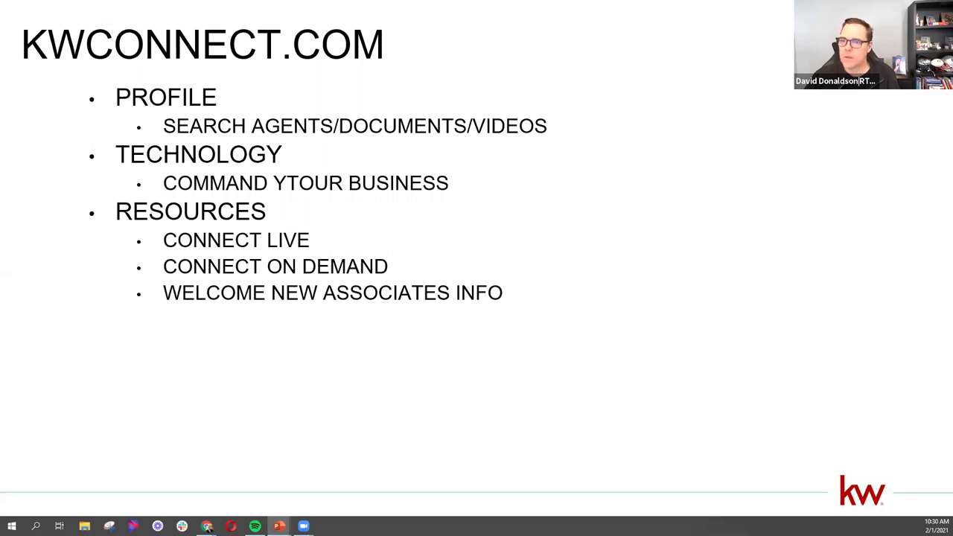
pyautogui.click(108, 33)
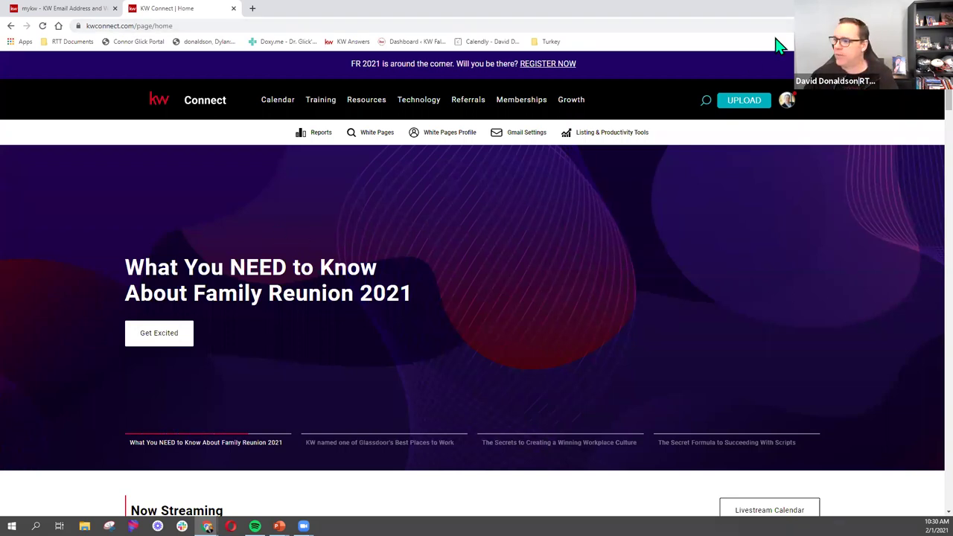
pyautogui.click(787, 99)
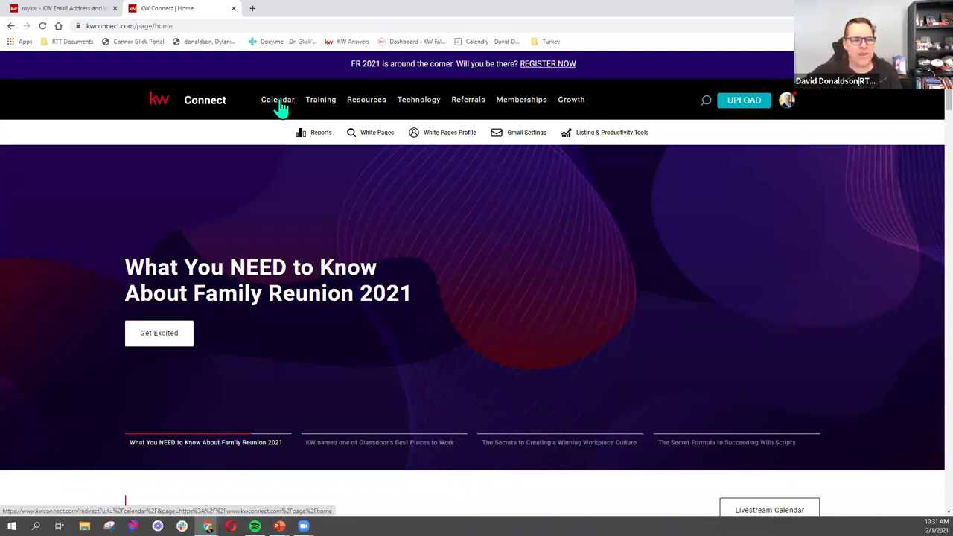
# Step: Open the KW Connect calendar and look over the February 2021 training events
pyautogui.click(280, 105)
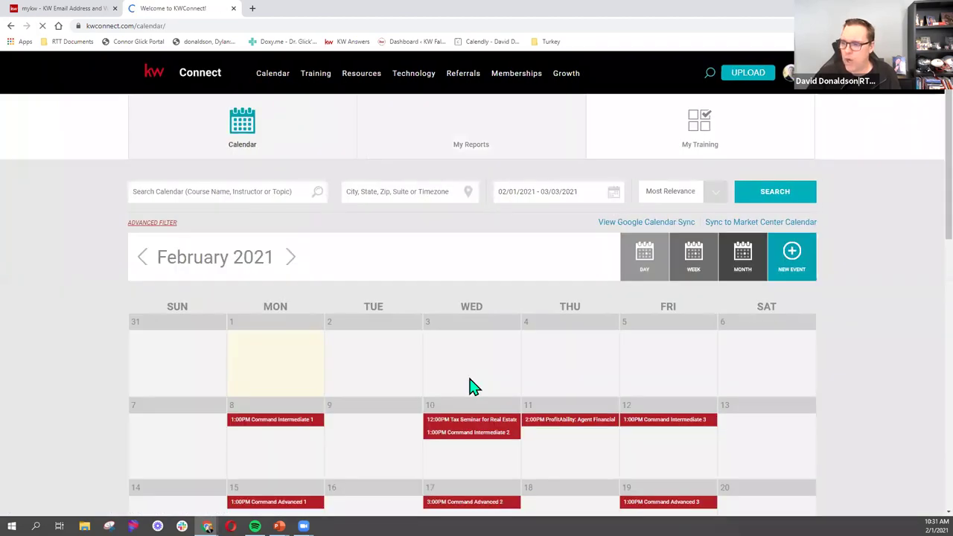
pyautogui.scroll(-3, 473, 386)
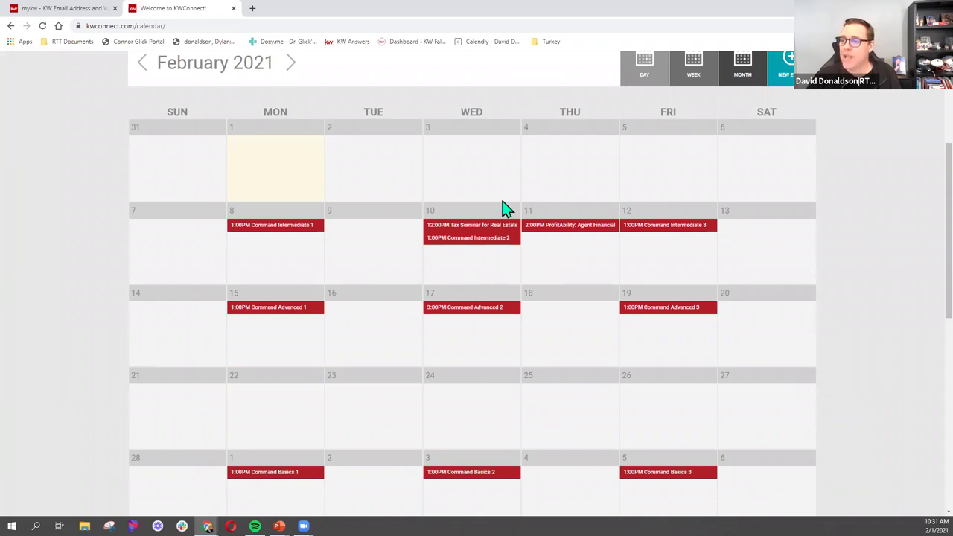
pyautogui.scroll(3, 417, 147)
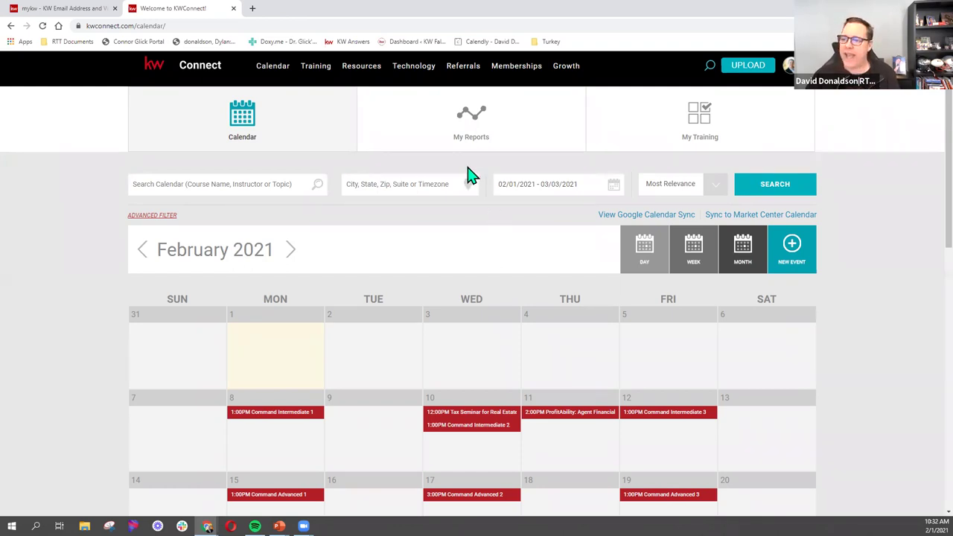
# Step: Open the Welcome New Associates resource page and review its First Steps guidance through the Stay Informed section
pyautogui.moveTo(316, 71)
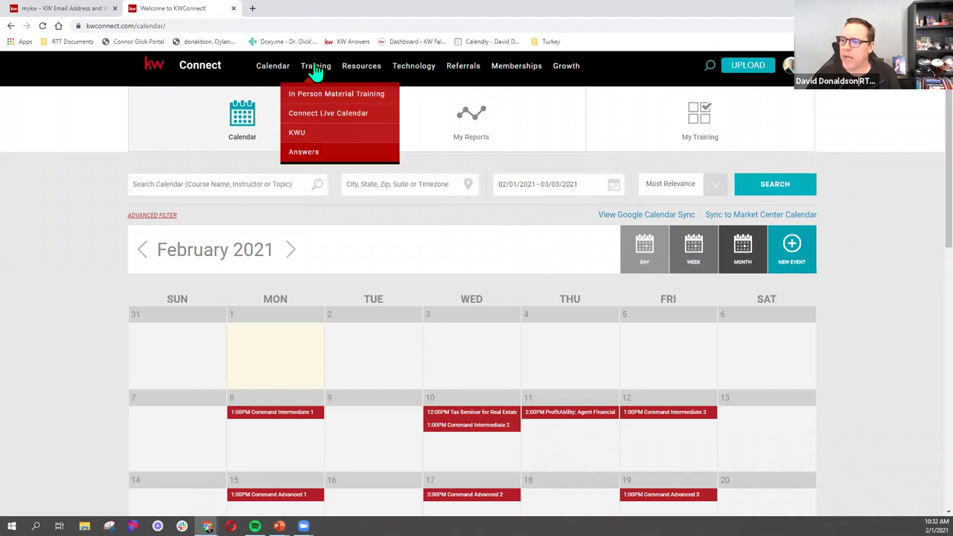
pyautogui.moveTo(353, 64)
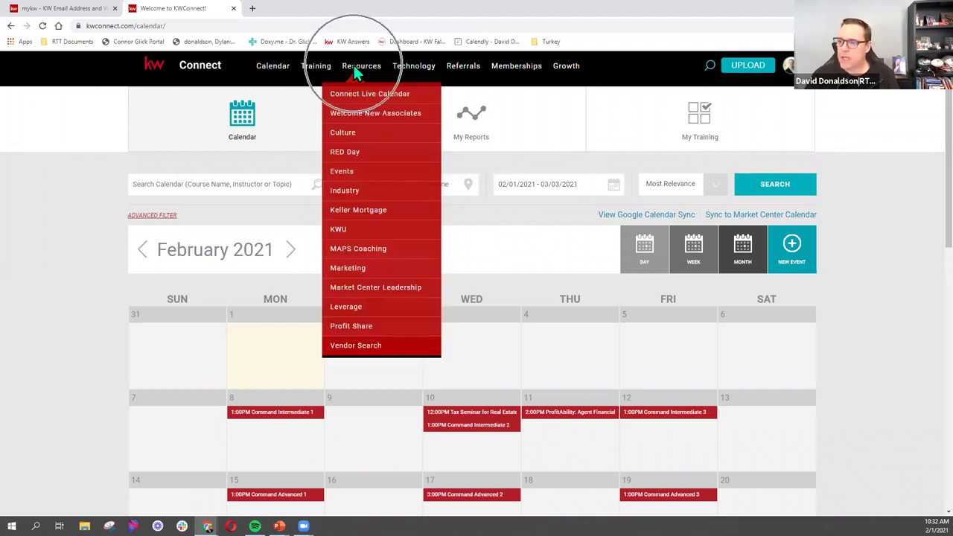
pyautogui.click(366, 113)
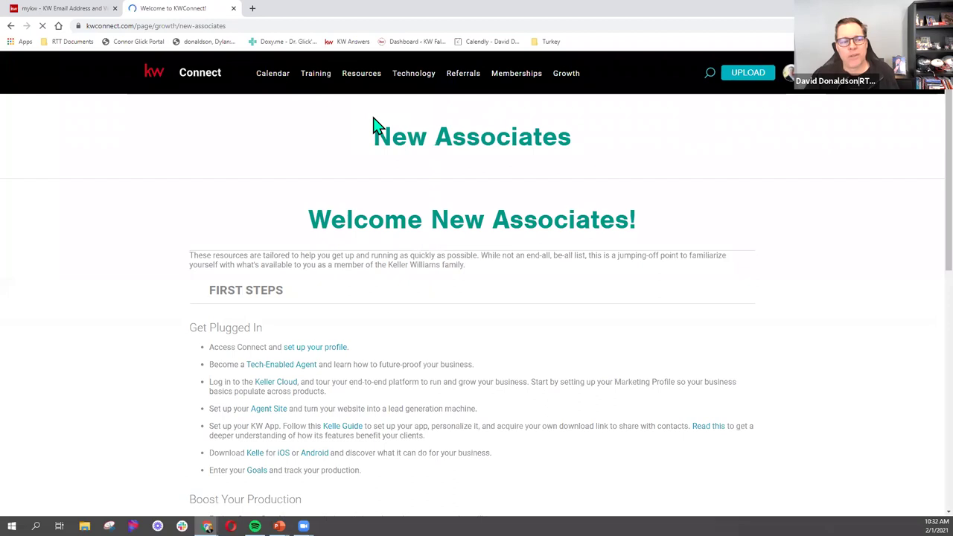
pyautogui.scroll(-3, 506, 289)
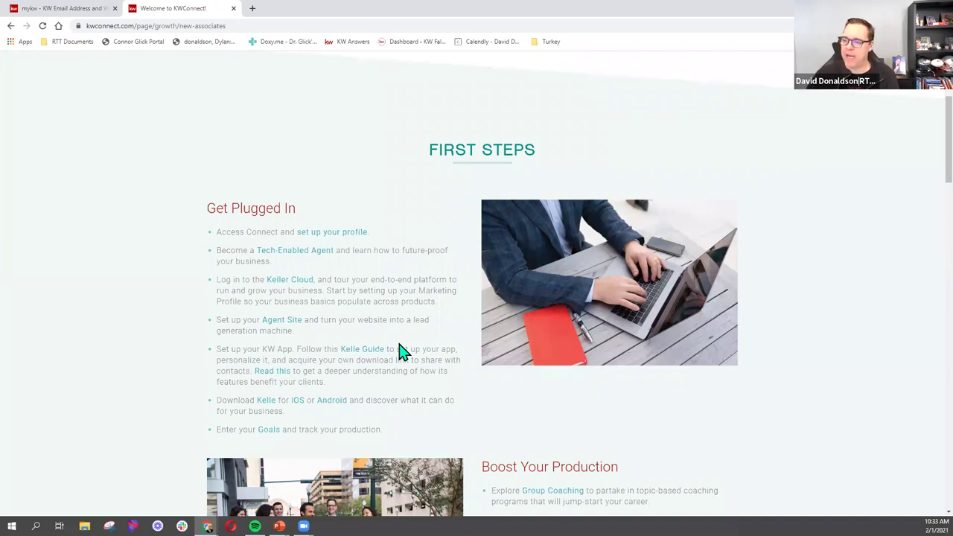
pyautogui.scroll(-1, 402, 351)
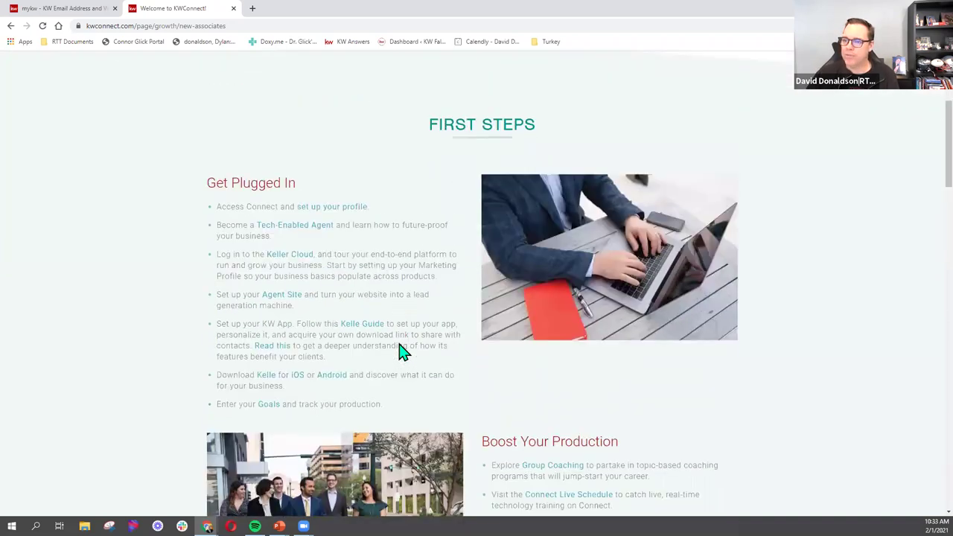
pyautogui.scroll(-5, 402, 352)
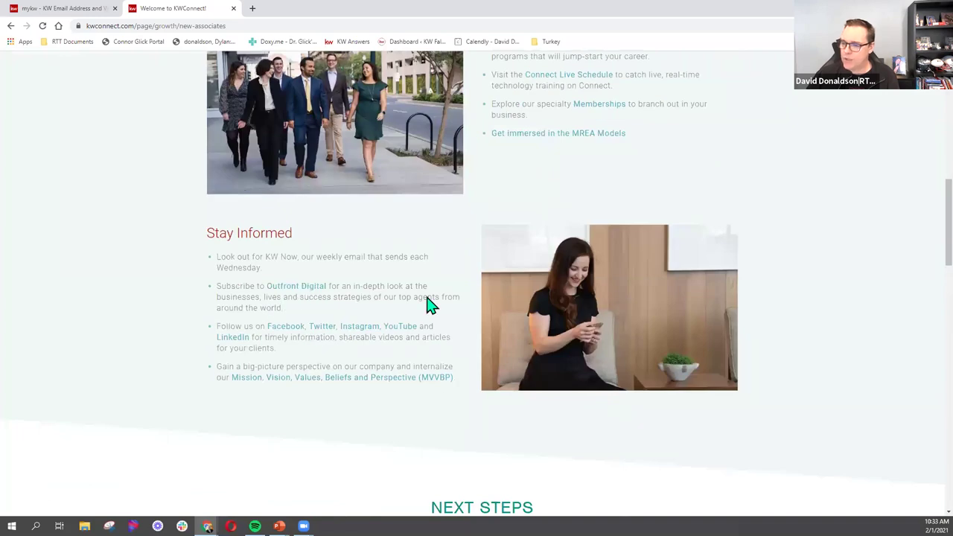
pyautogui.scroll(7, 600, 144)
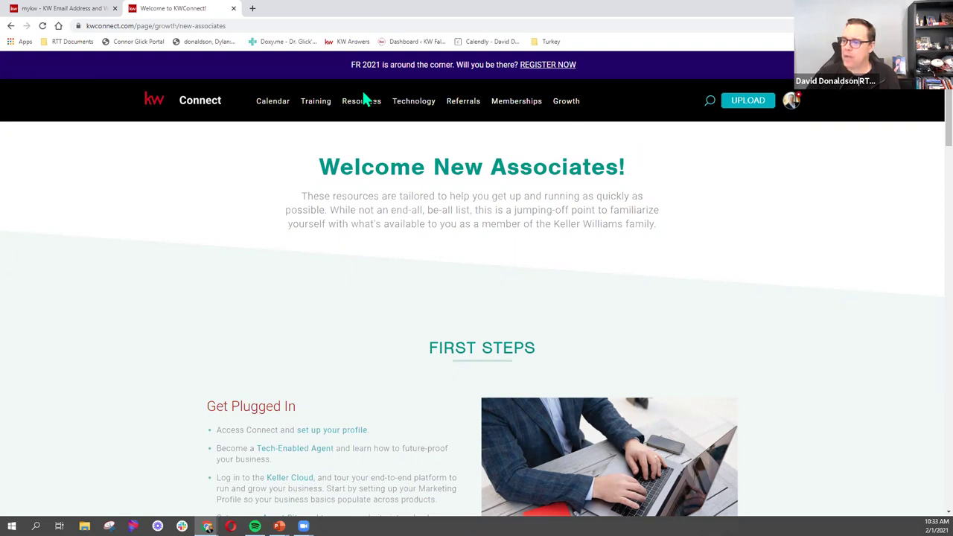
# Step: Open the Connect Live Calendar and review the upcoming sessions and the Connect Live On Demand resource
pyautogui.moveTo(364, 100)
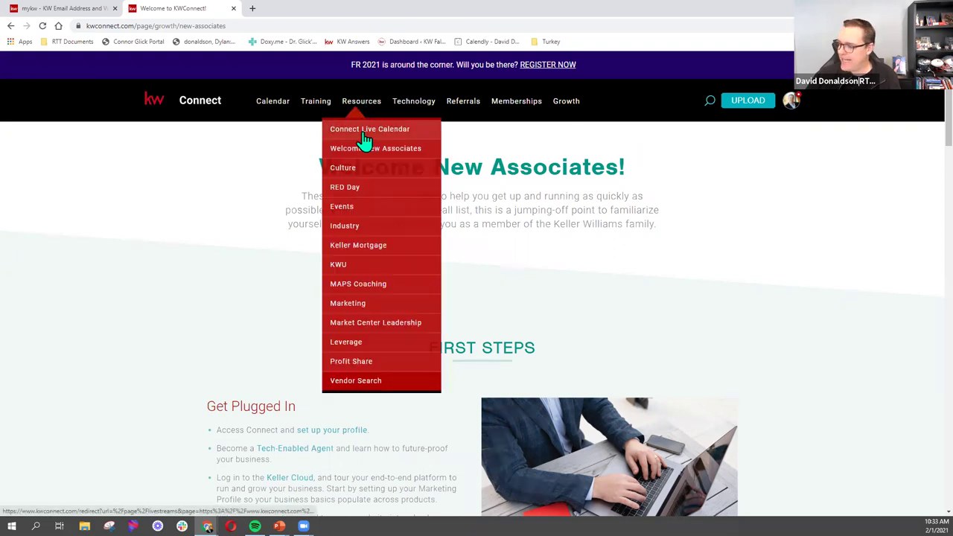
pyautogui.click(403, 139)
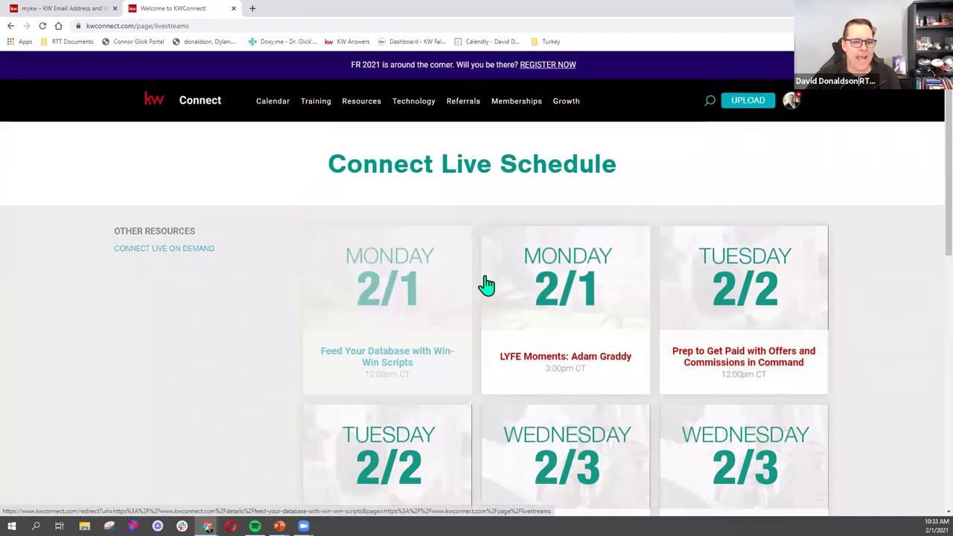
pyautogui.scroll(-1, 554, 318)
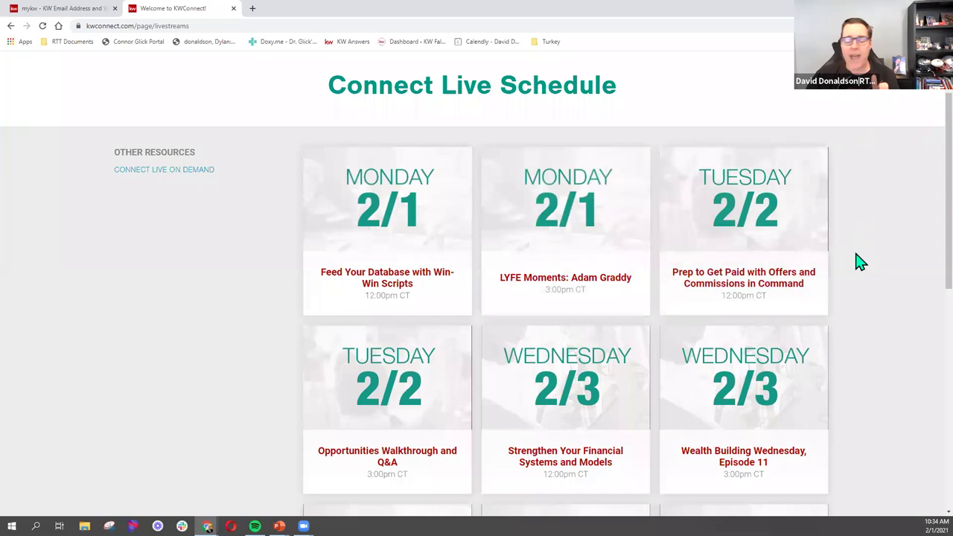
pyautogui.scroll(-1, 856, 256)
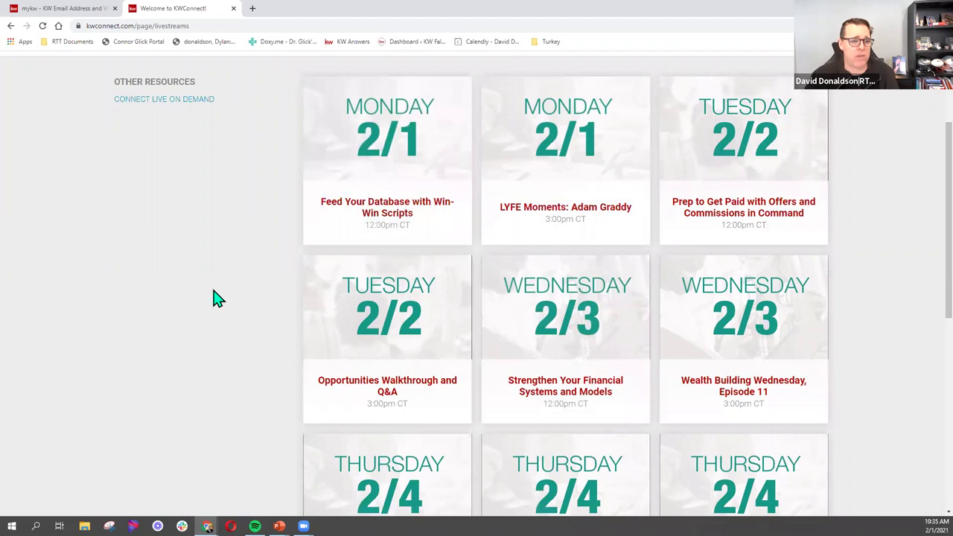
pyautogui.click(207, 104)
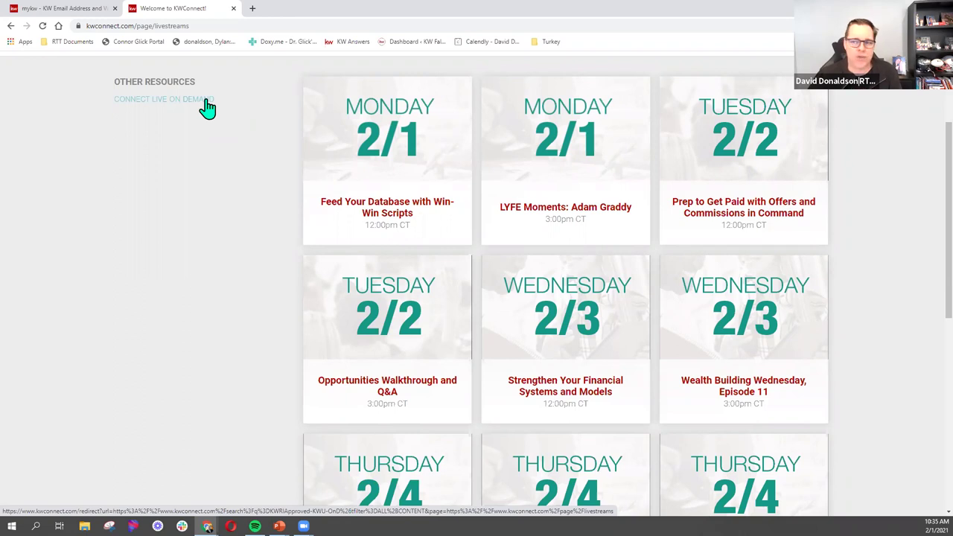
pyautogui.click(177, 104)
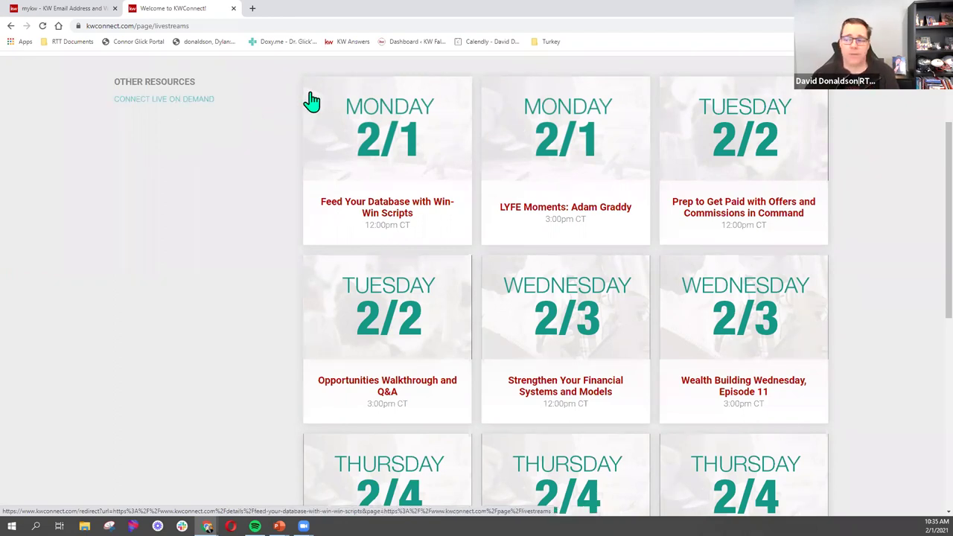
pyautogui.scroll(2, 372, 144)
# Step: Open the Command Your Business technology page and look over its Team Training option and Command Your Database section
pyautogui.moveTo(373, 100)
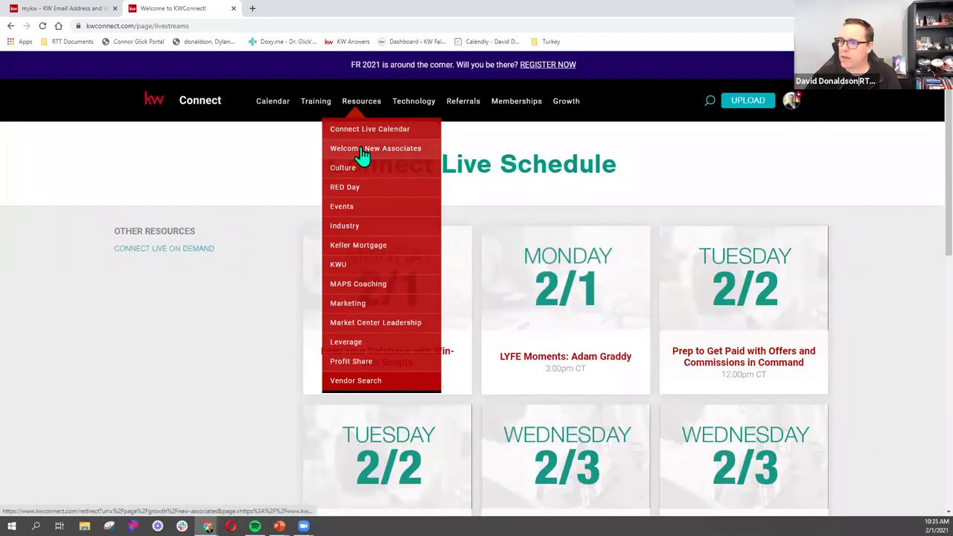
pyautogui.moveTo(423, 91)
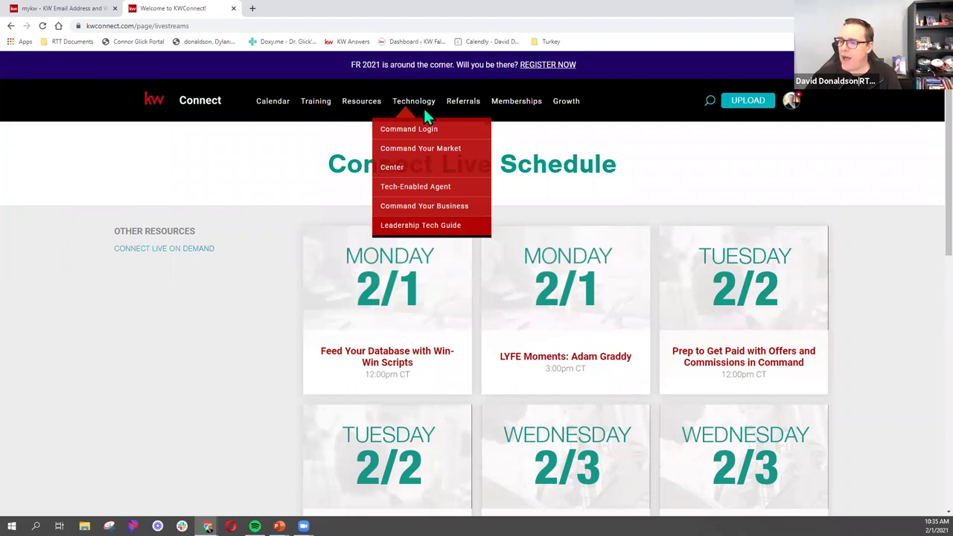
pyautogui.click(433, 212)
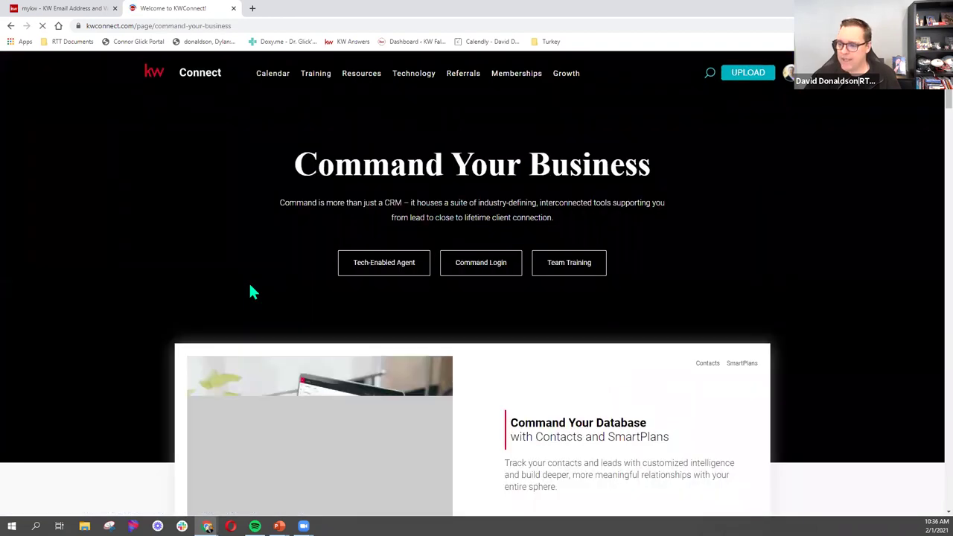
pyautogui.scroll(-1, 251, 291)
pyautogui.scroll(-2, 250, 291)
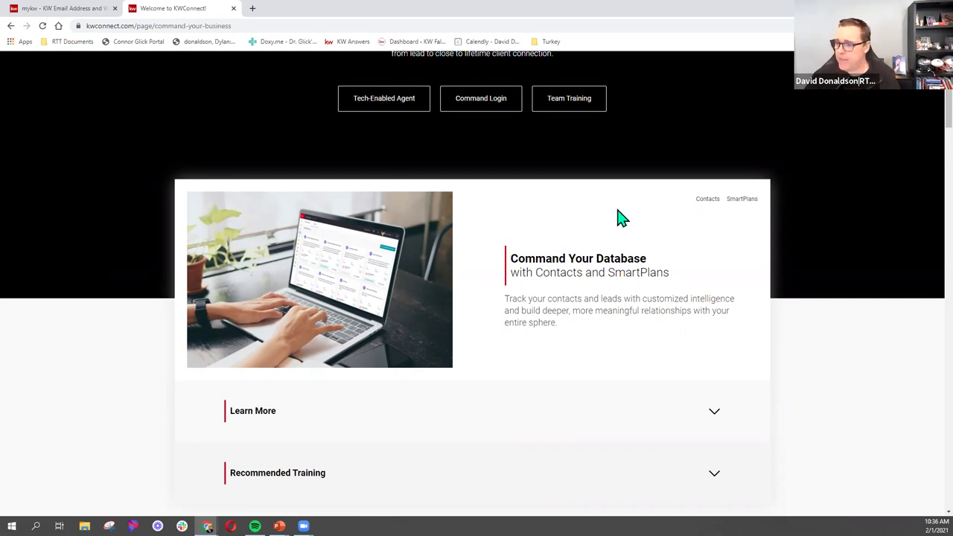
pyautogui.click(590, 270)
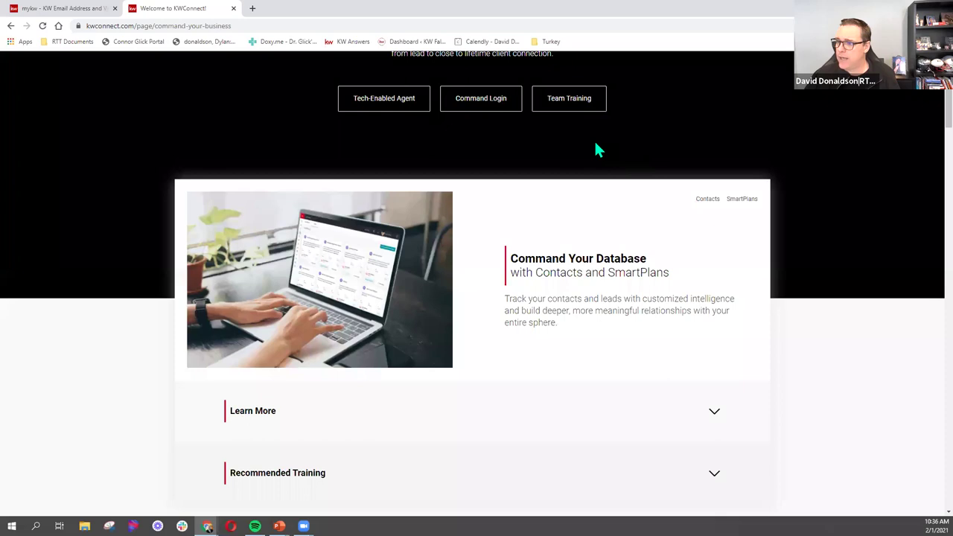
pyautogui.click(574, 101)
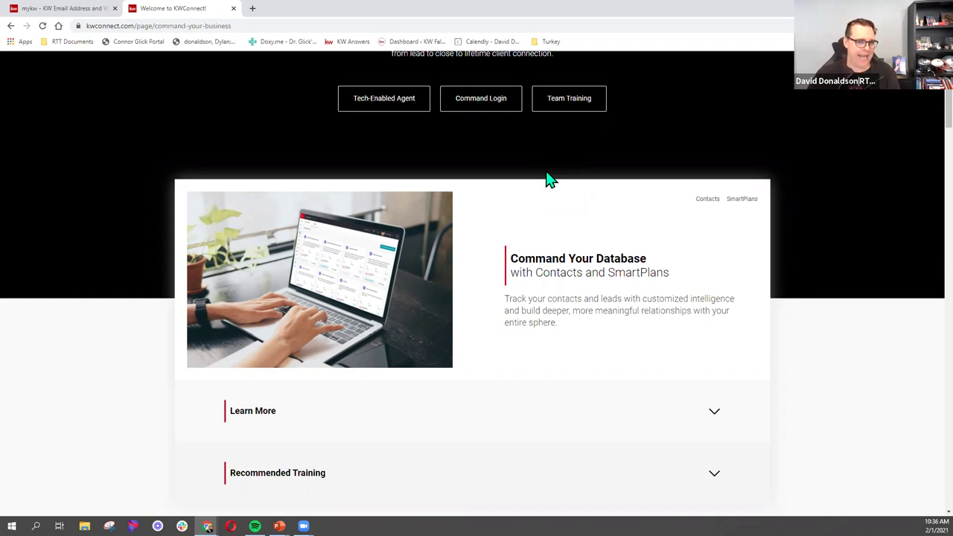
pyautogui.click(572, 108)
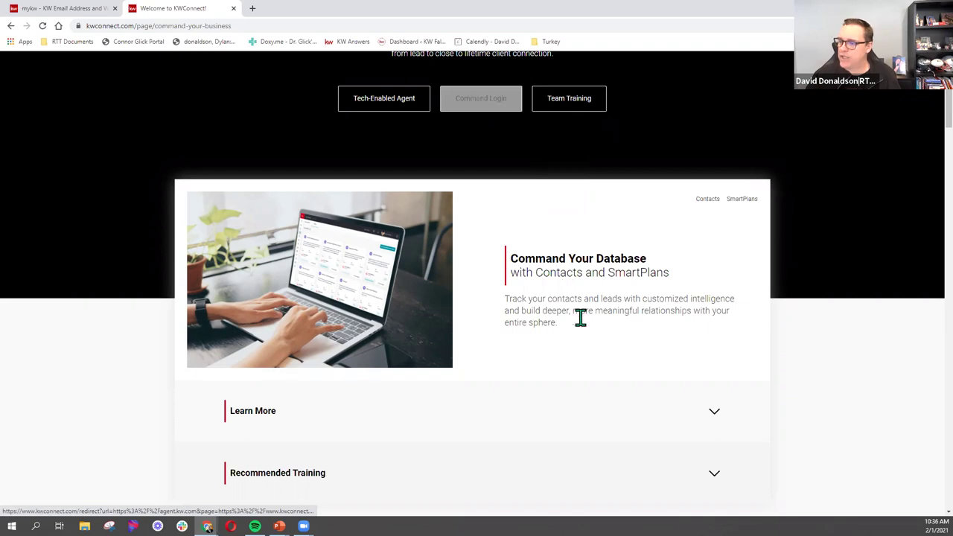
# Step: Expand Recommended Training under Command Your Database, and review the videos in Session 1: Build Your Database
pyautogui.scroll(-2, 585, 328)
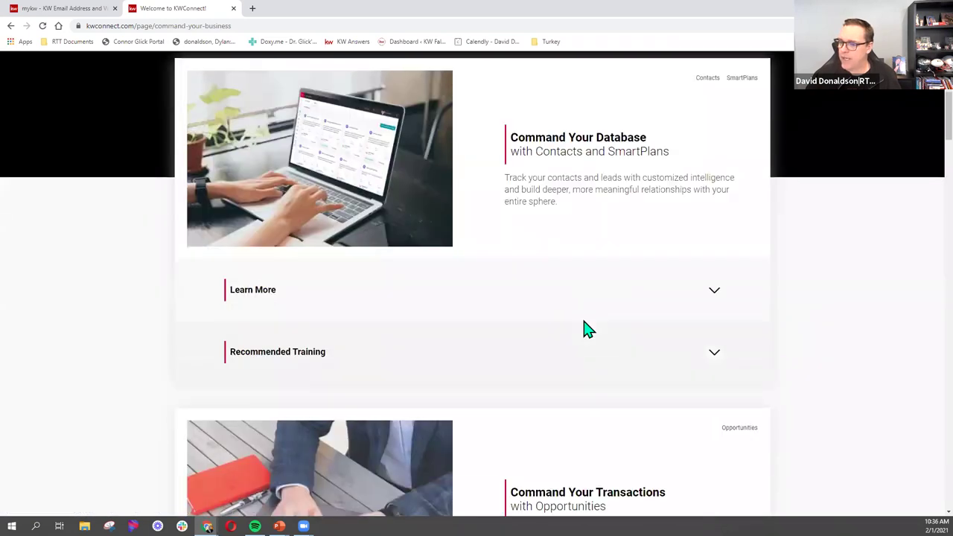
pyautogui.click(725, 360)
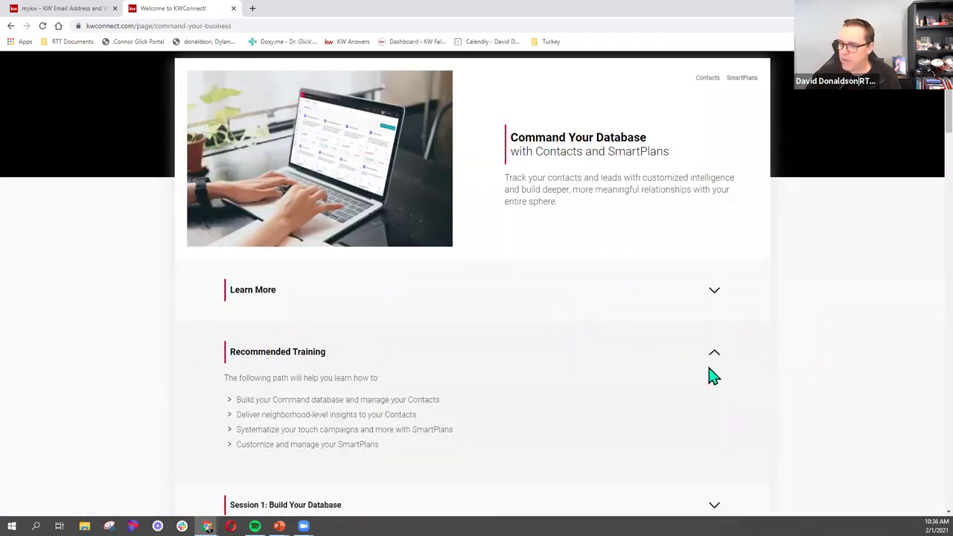
pyautogui.scroll(-3, 702, 334)
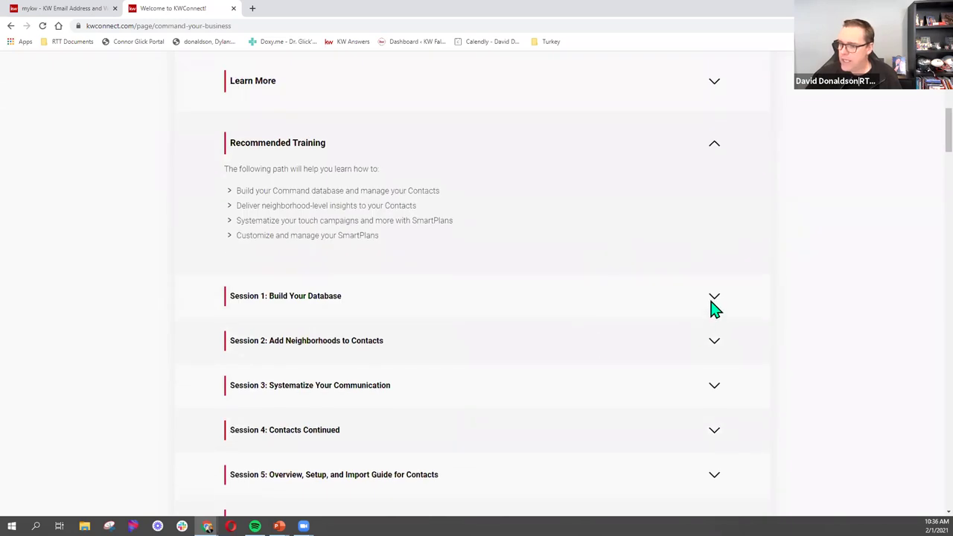
pyautogui.click(714, 305)
pyautogui.scroll(-2, 657, 326)
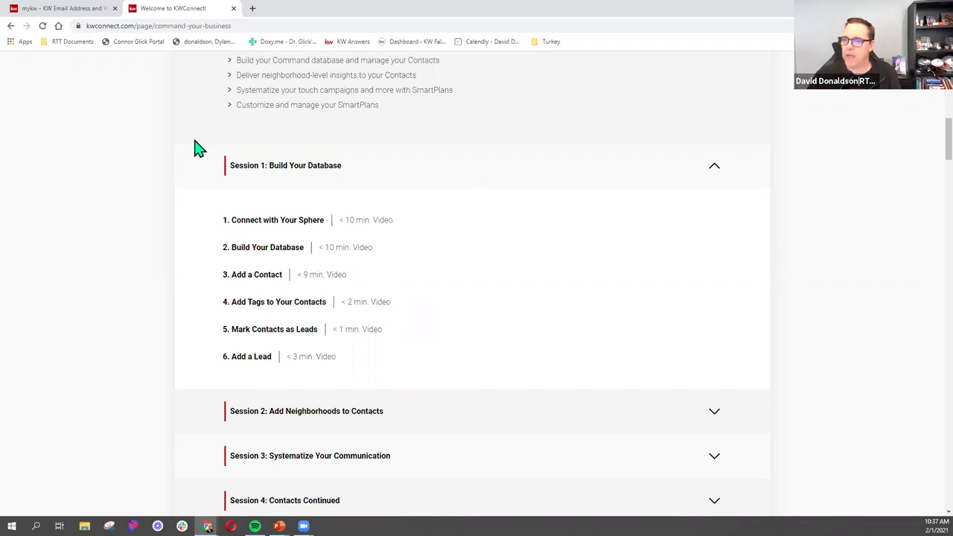
pyautogui.click(64, 9)
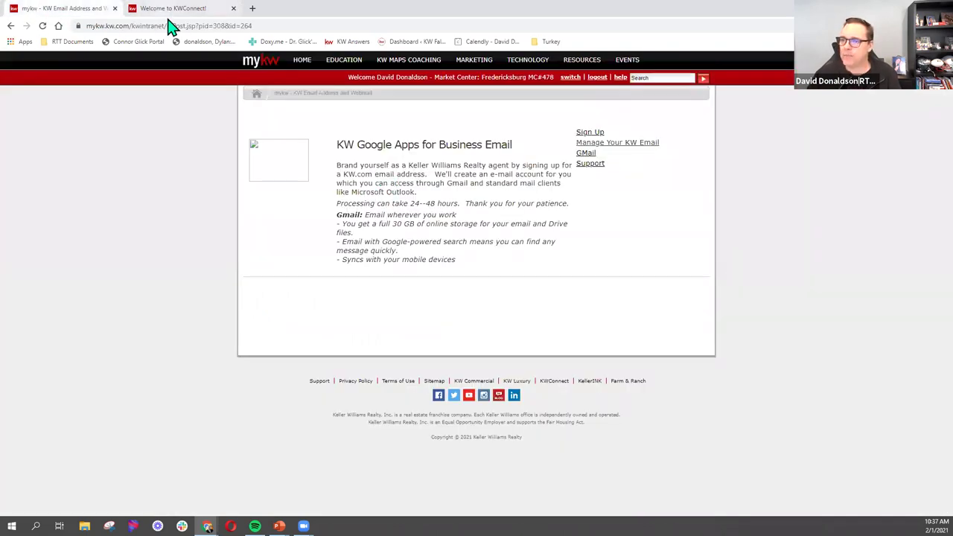
pyautogui.click(174, 10)
pyautogui.scroll(15, 368, 119)
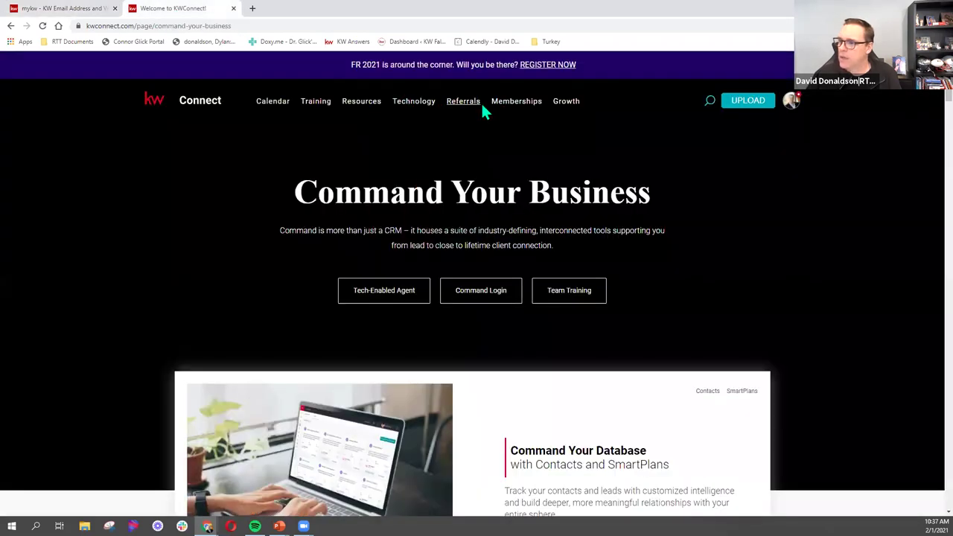
pyautogui.moveTo(347, 107)
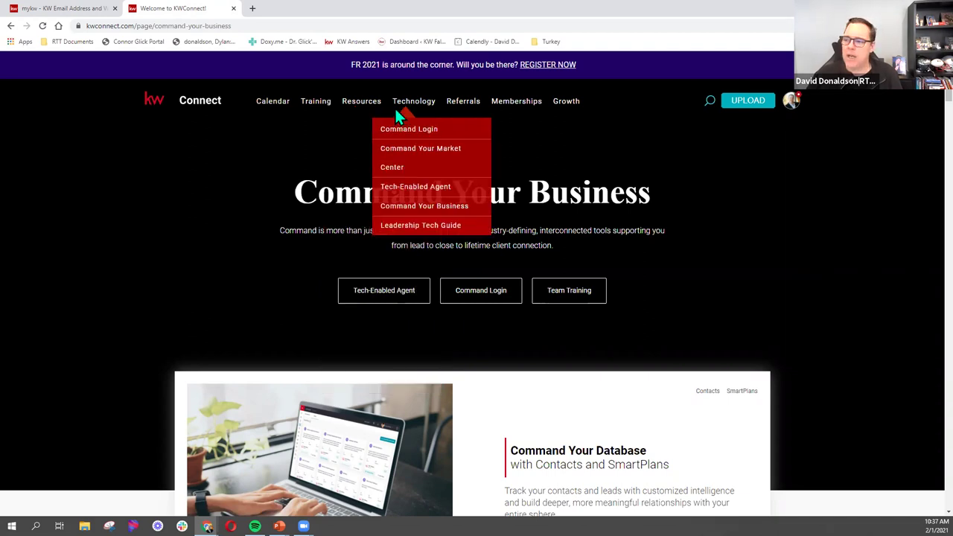
pyautogui.moveTo(312, 107)
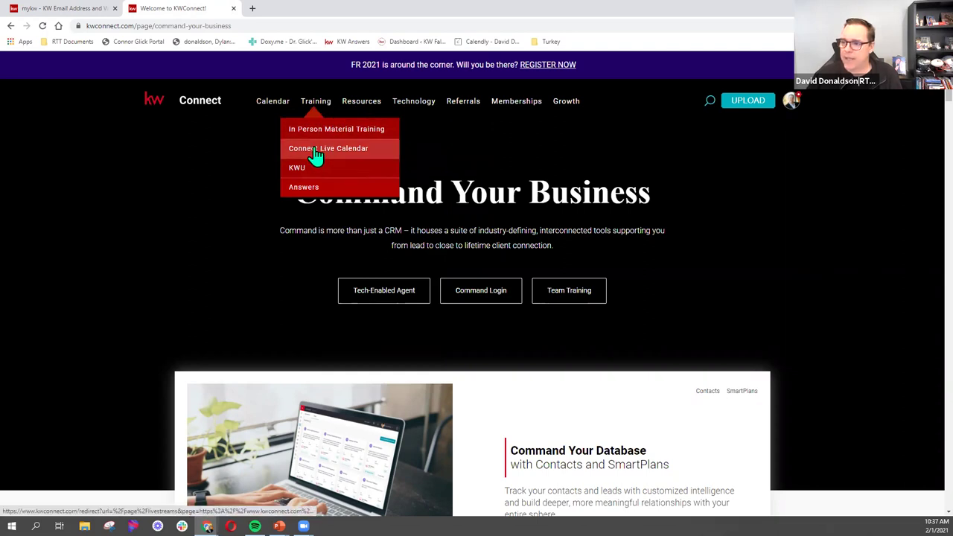
pyautogui.moveTo(425, 104)
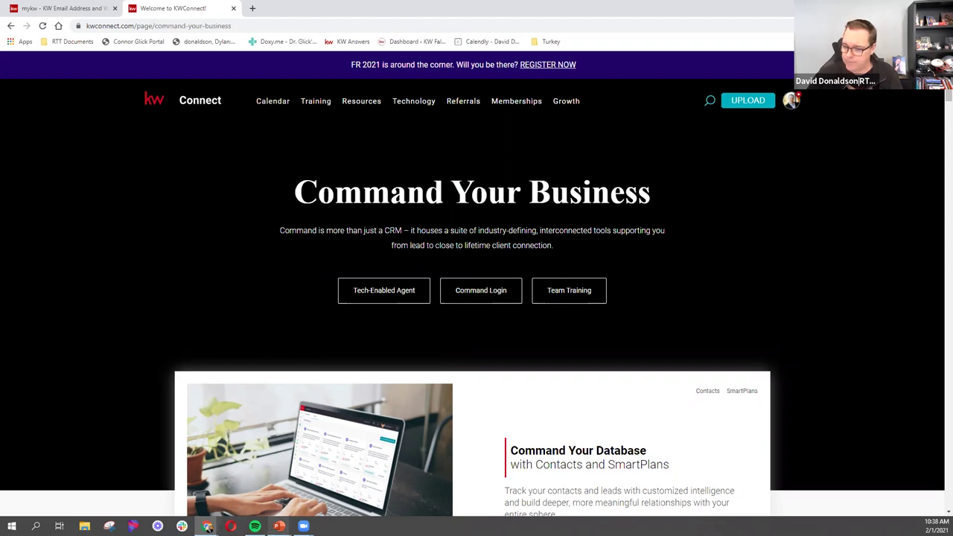
# Step: Switch to the PowerPoint slide show and advance it to the KW COMMAND/AGENT.KW.COM slide
pyautogui.moveTo(279, 525)
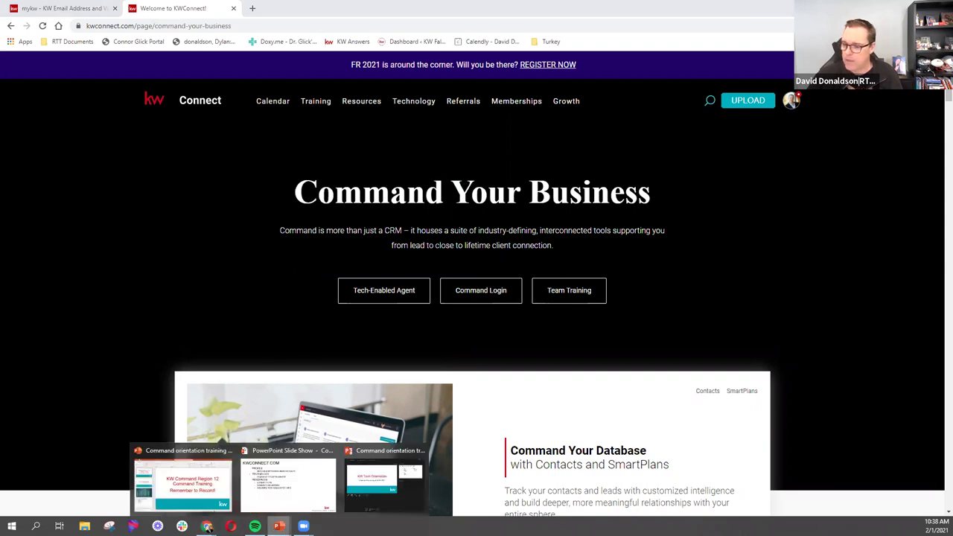
pyautogui.click(297, 492)
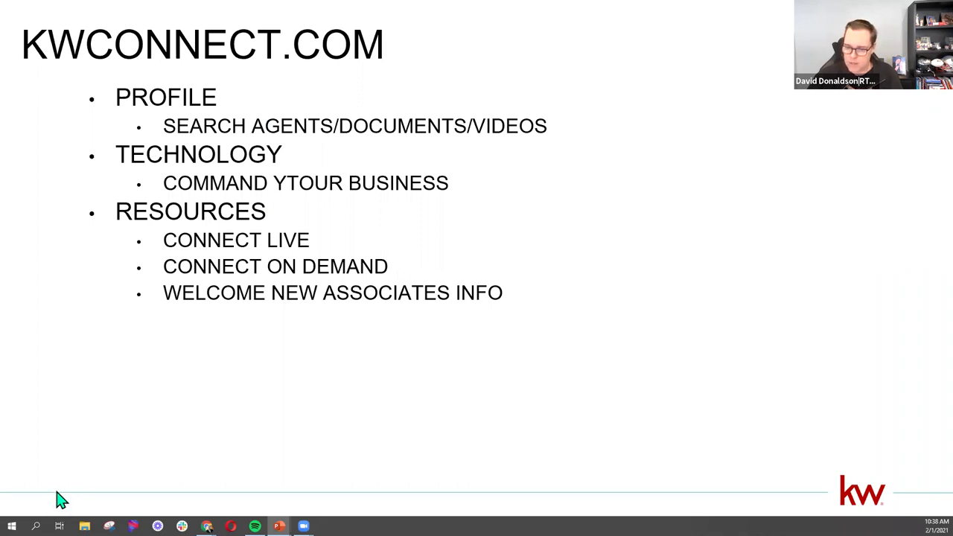
pyautogui.press('Right')
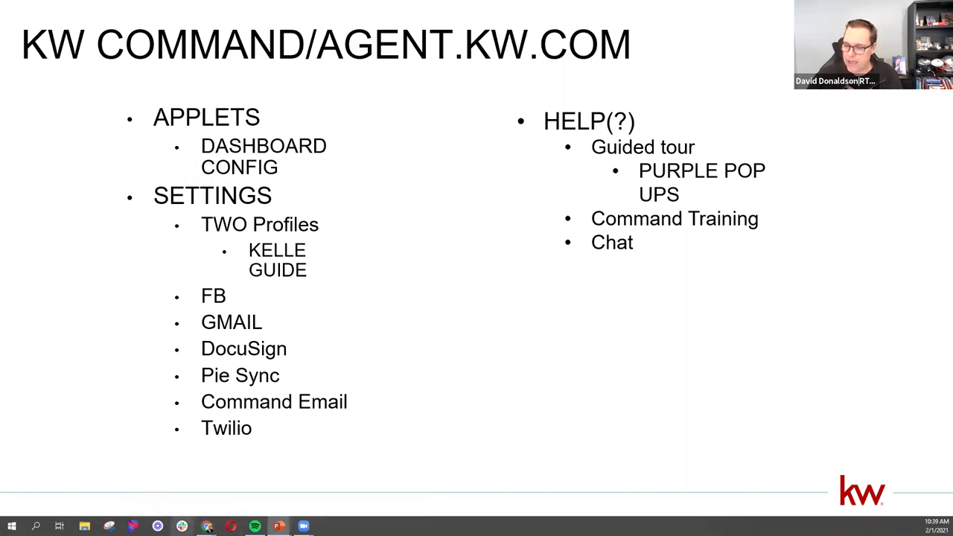
# Step: Switch to the Command dashboard in Chrome and expand the side navigation to show the applet names
pyautogui.moveTo(208, 528)
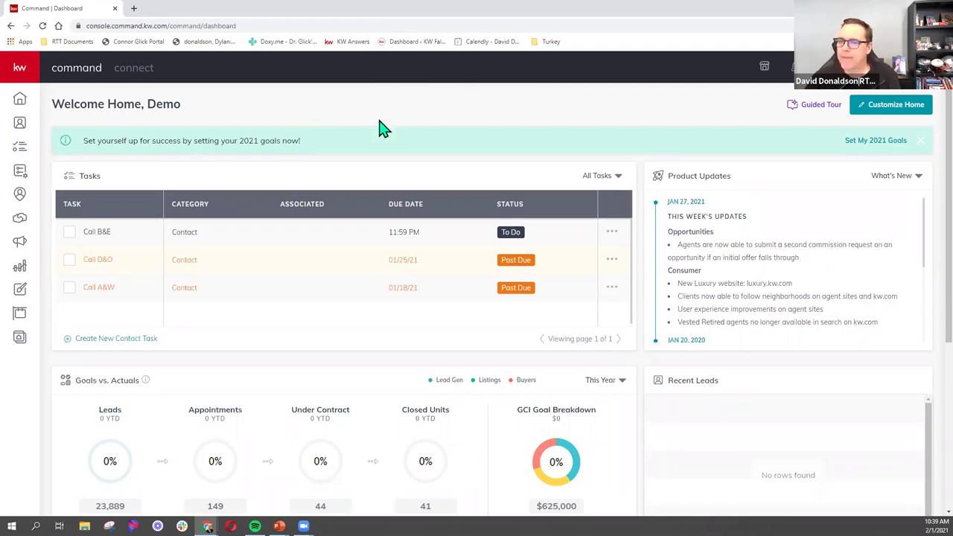
pyautogui.click(22, 74)
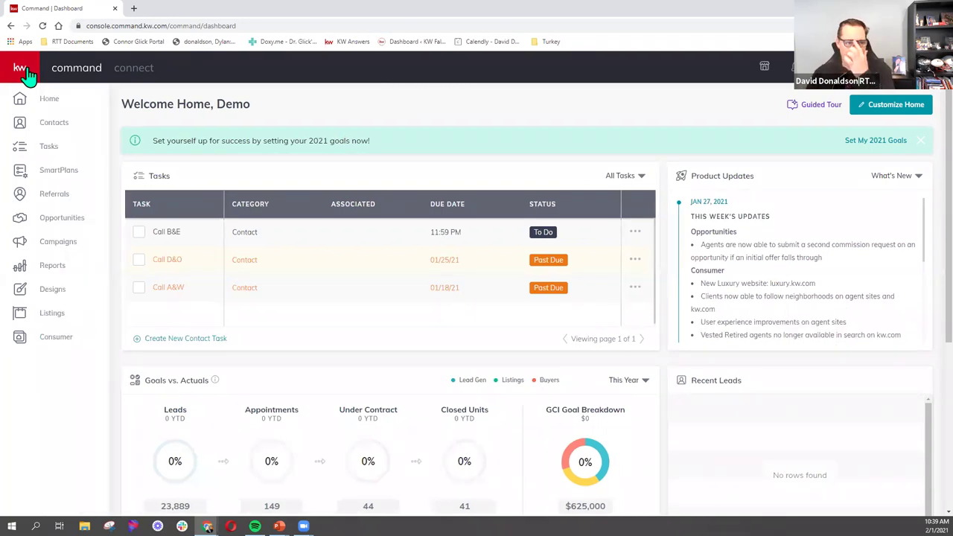
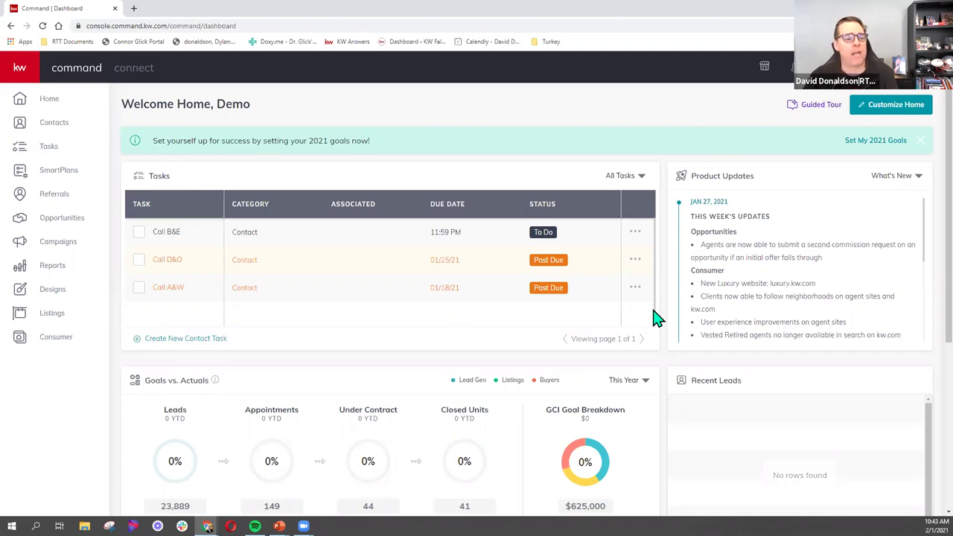
# Step: Customize the Command home by adding the Notepad widget, placing it directly below Product Updates, and apply the new layout
pyautogui.click(900, 108)
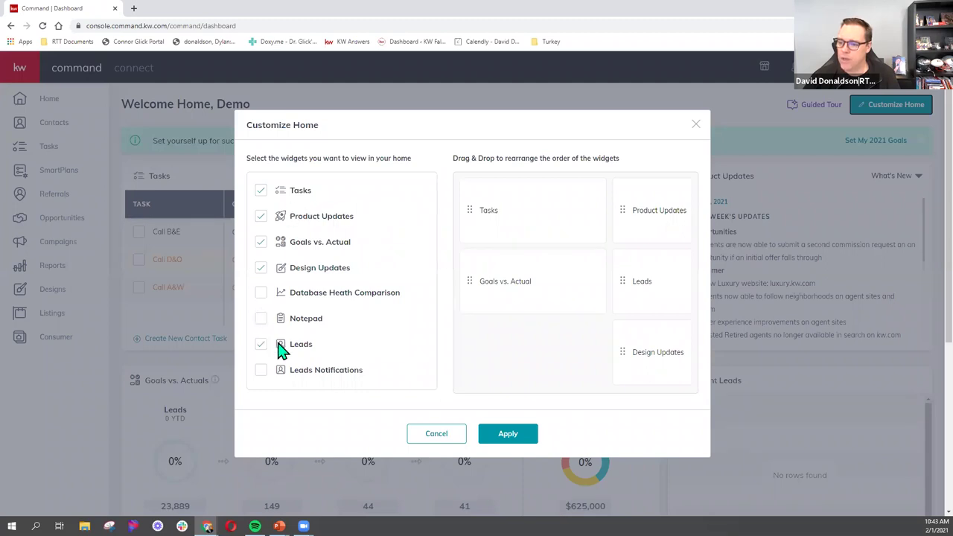
pyautogui.scroll(-3, 334, 308)
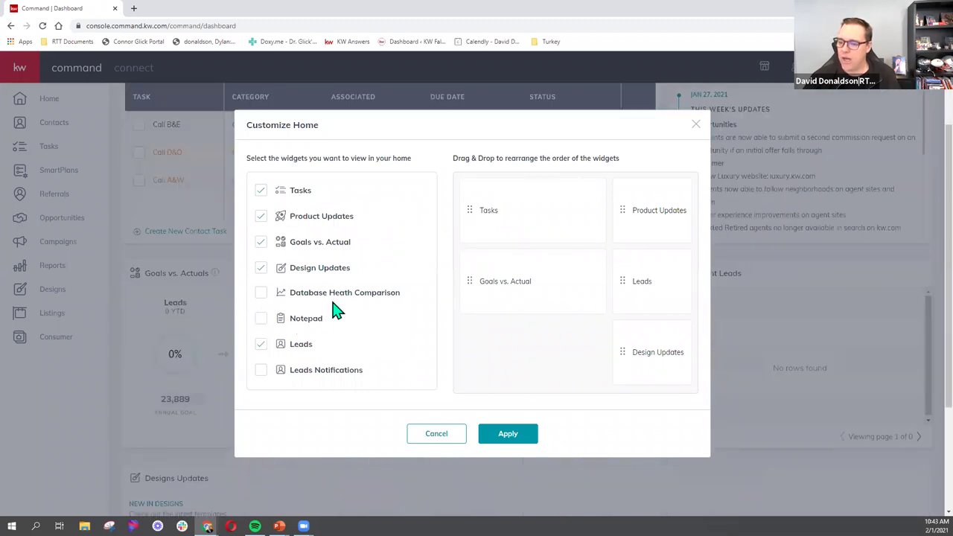
pyautogui.scroll(2, 334, 308)
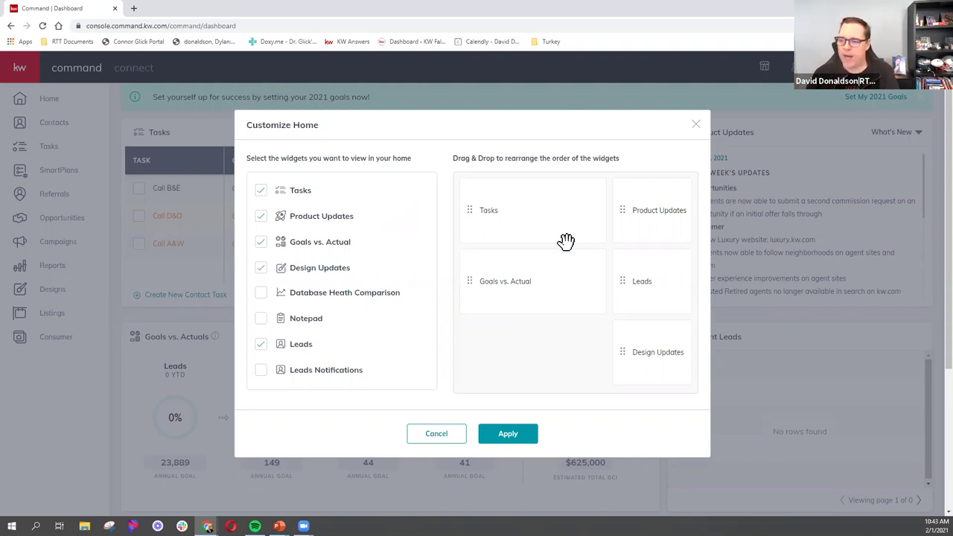
pyautogui.moveTo(620, 283); pyautogui.dragTo(628, 217)
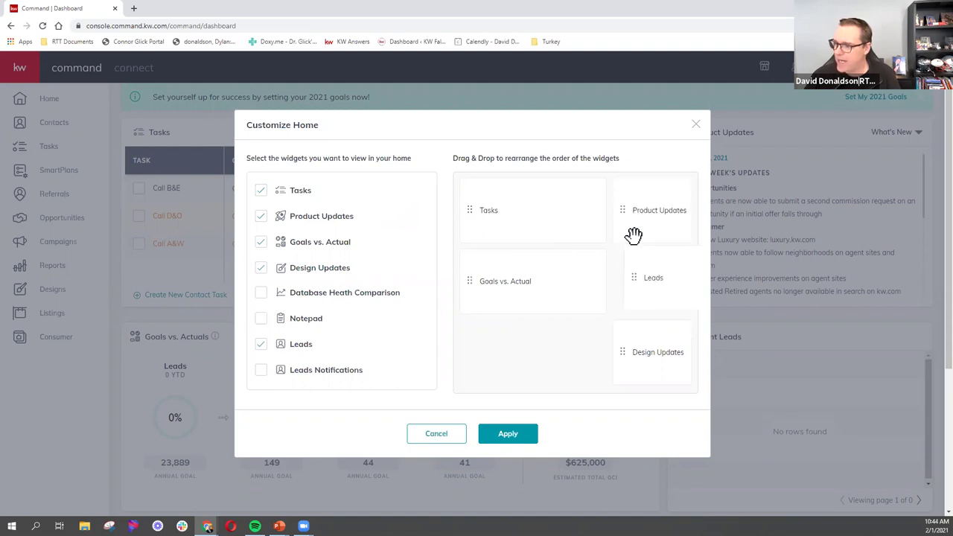
pyautogui.click(261, 318)
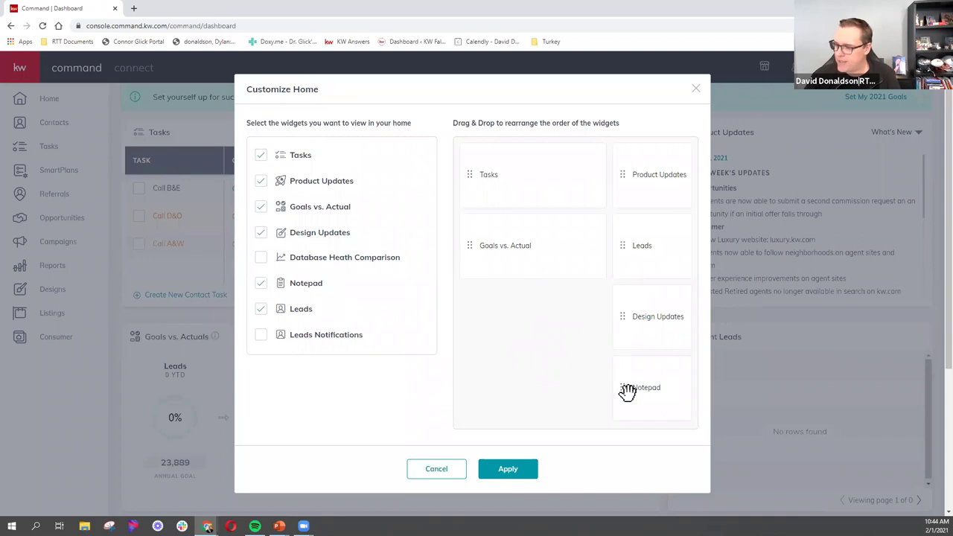
pyautogui.moveTo(626, 390); pyautogui.dragTo(628, 212)
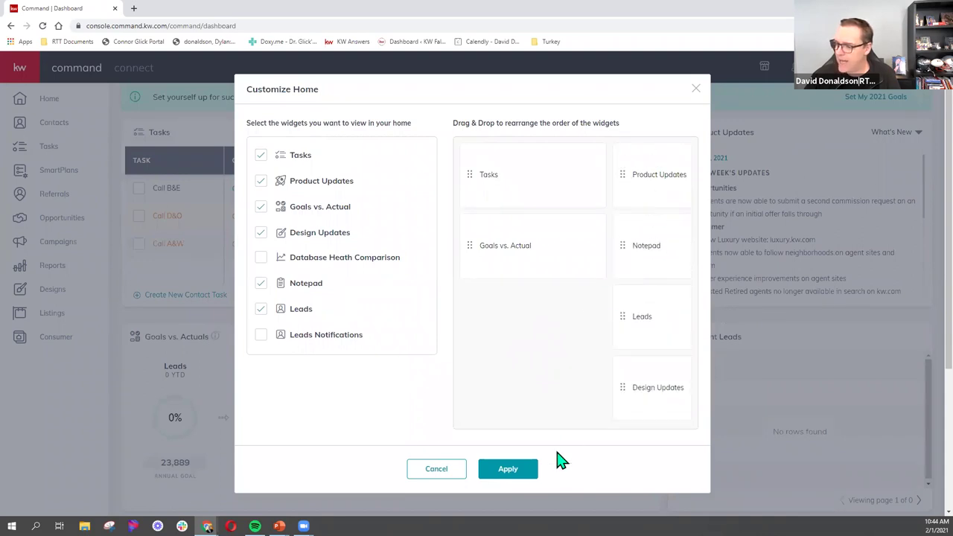
pyautogui.click(516, 470)
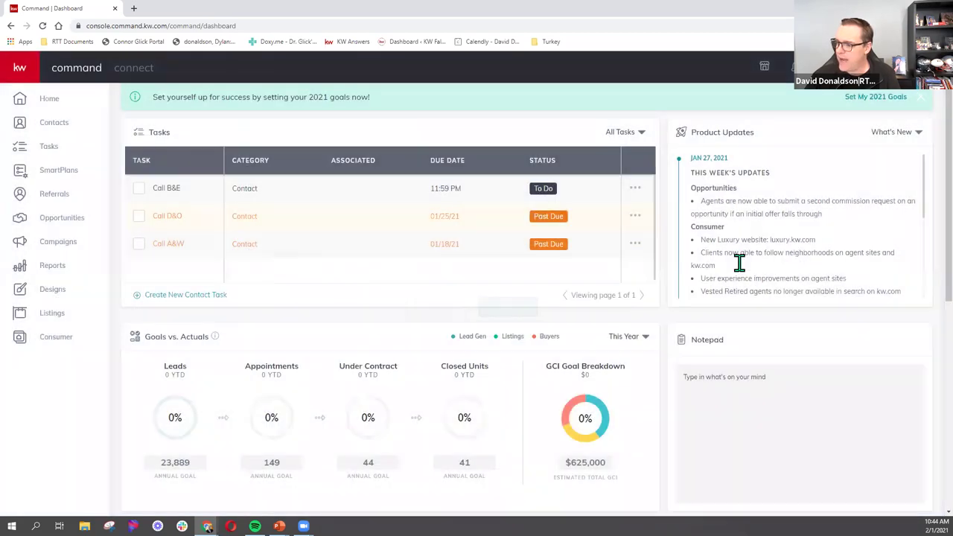
pyautogui.scroll(-3, 772, 382)
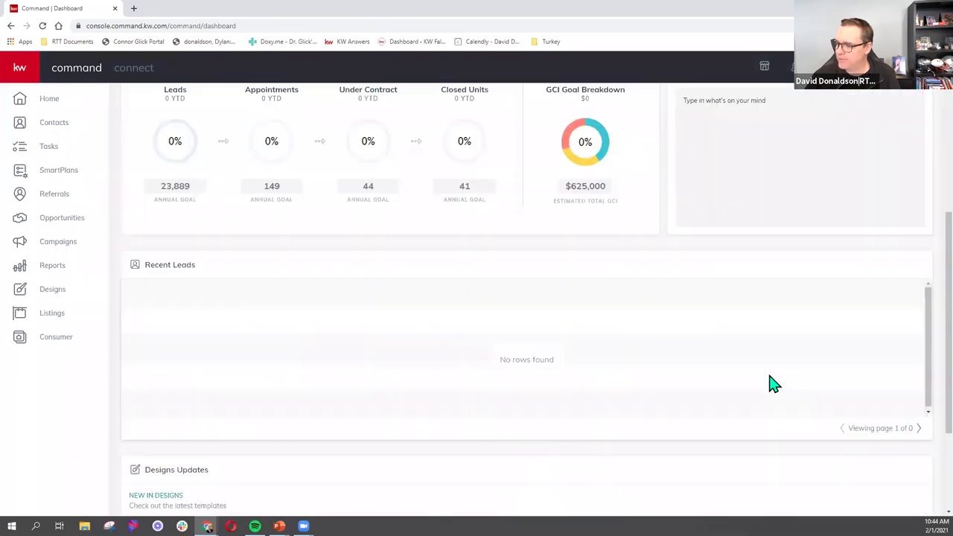
pyautogui.scroll(3, 772, 382)
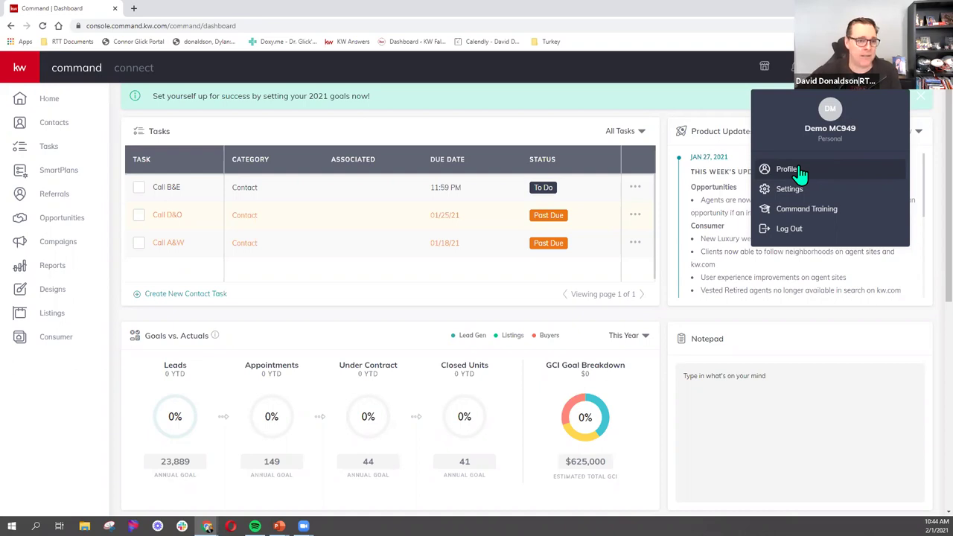
# Step: Open Command Training from the account options, then return to the Command dashboard and dismiss the account options
pyautogui.click(816, 214)
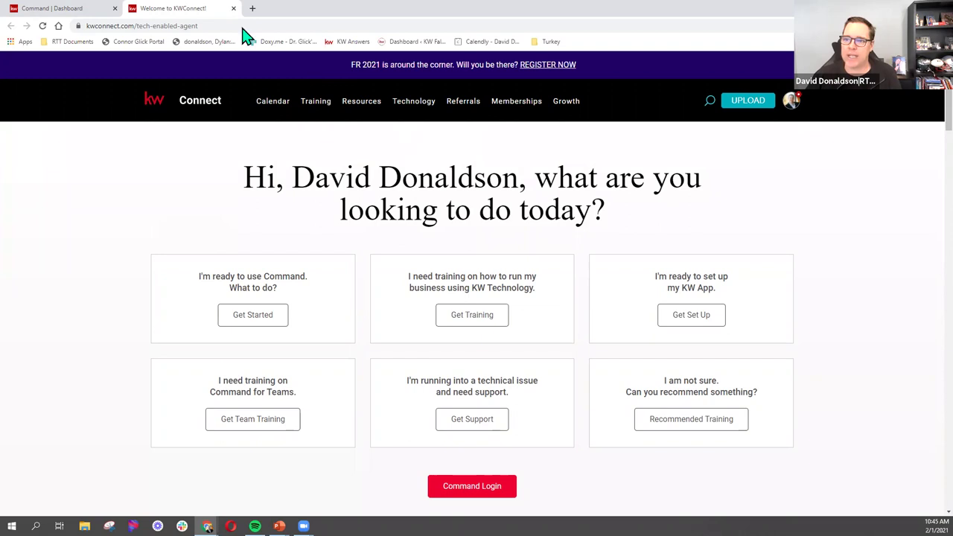
pyautogui.click(57, 10)
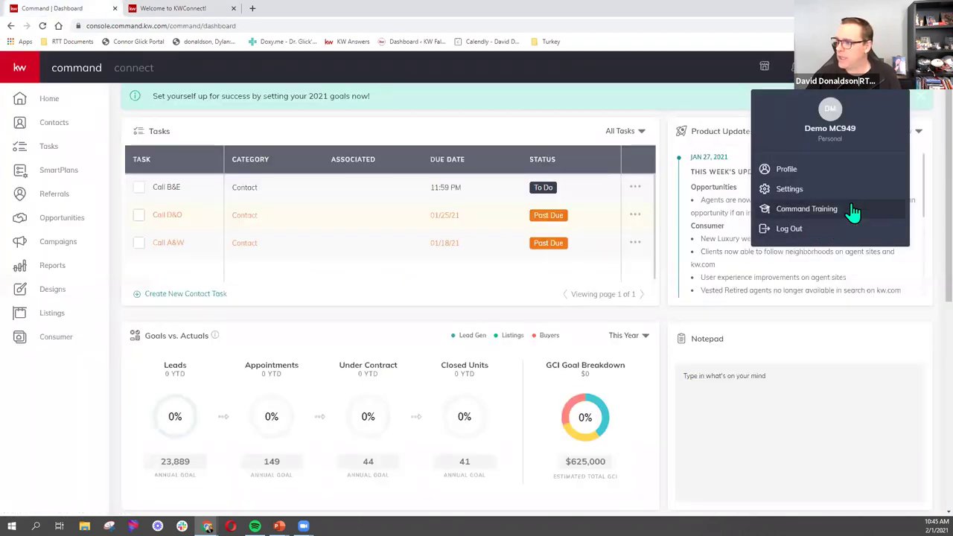
pyautogui.click(730, 112)
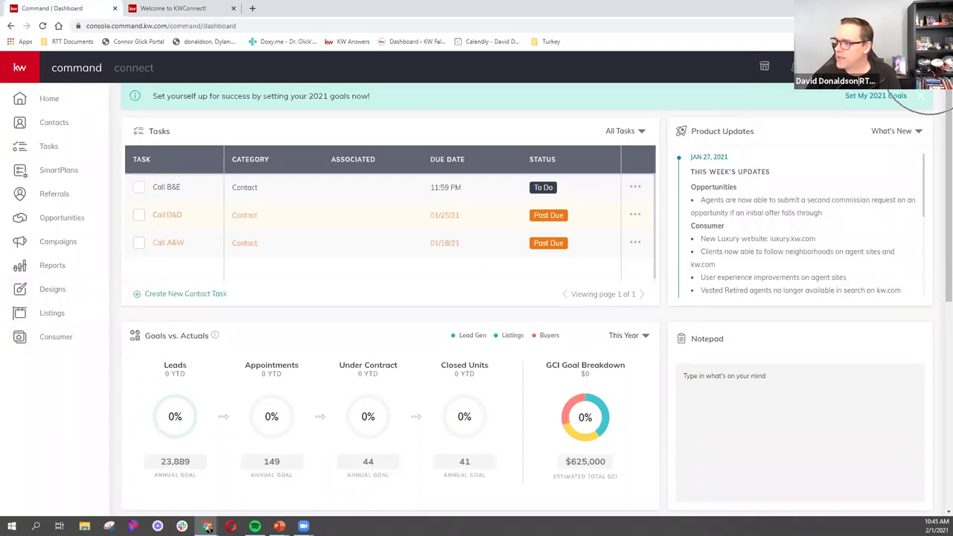
# Step: Open the help and information options, look into Guided Tours, and close them again
pyautogui.click(791, 65)
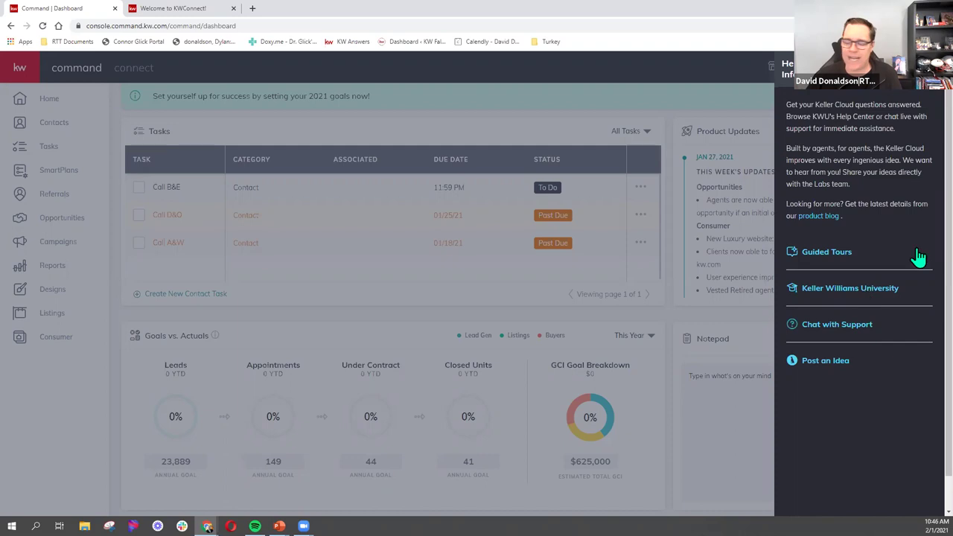
pyautogui.click(842, 256)
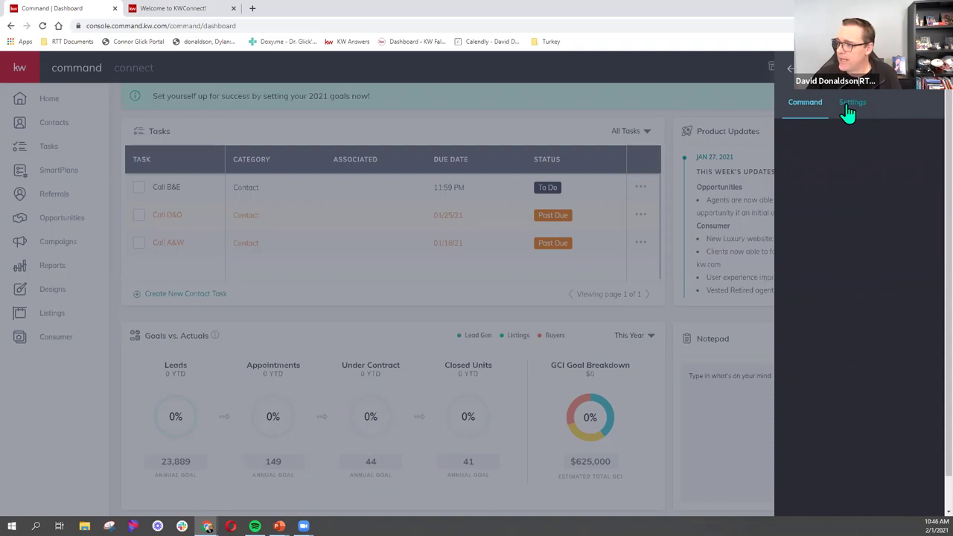
pyautogui.click(790, 69)
pyautogui.click(815, 253)
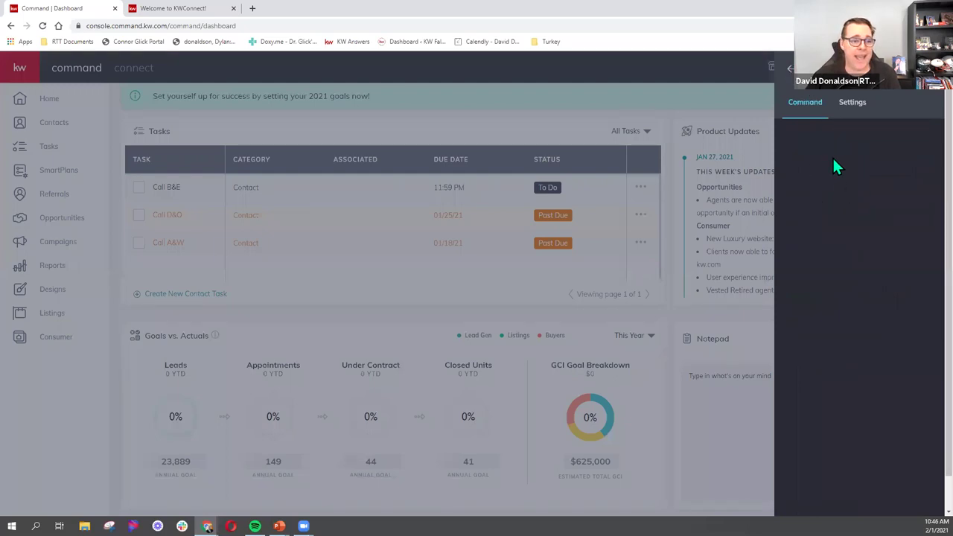
pyautogui.click(787, 71)
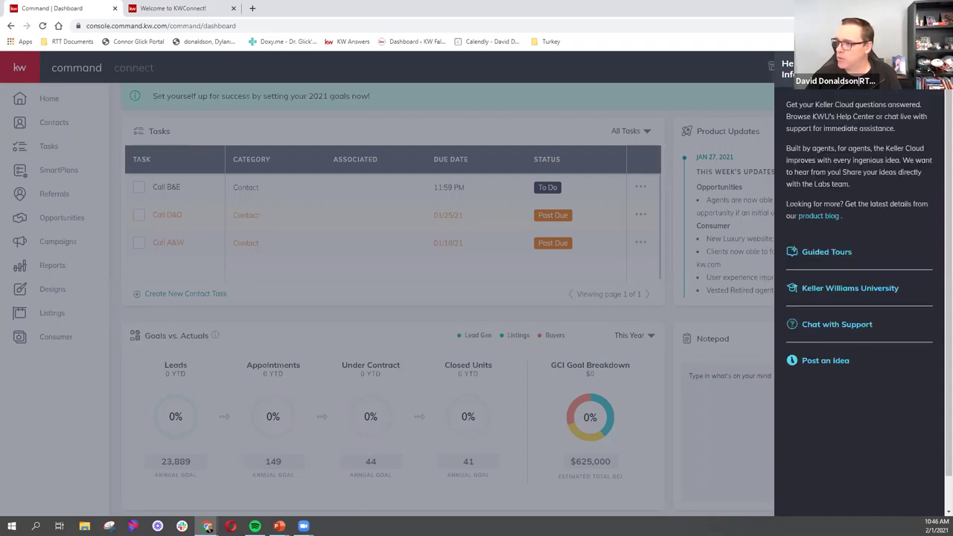
pyautogui.click(917, 96)
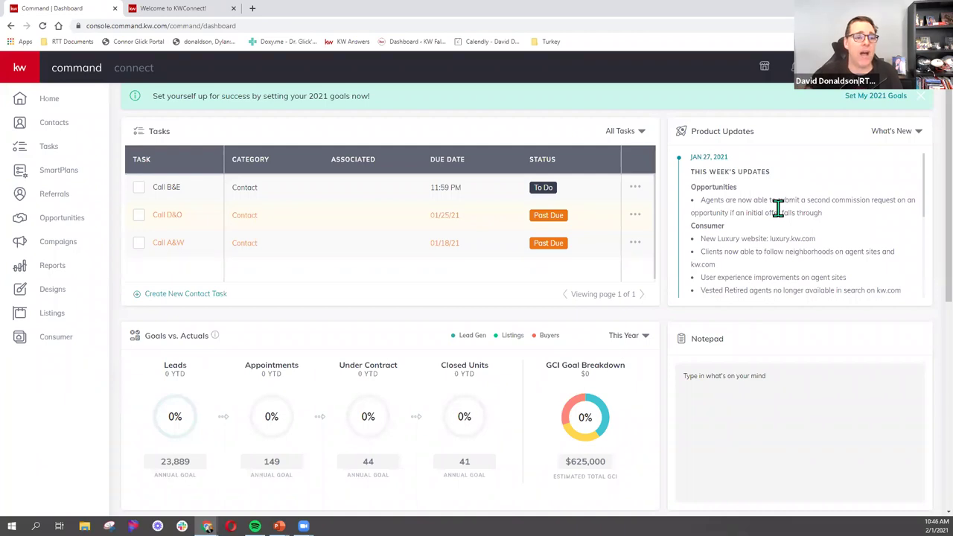
# Step: Dismiss the 2021 goals banner, and run the dashboard's Guided Tour through Applets to Help & Information before closing it
pyautogui.click(921, 97)
pyautogui.scroll(1, 782, 223)
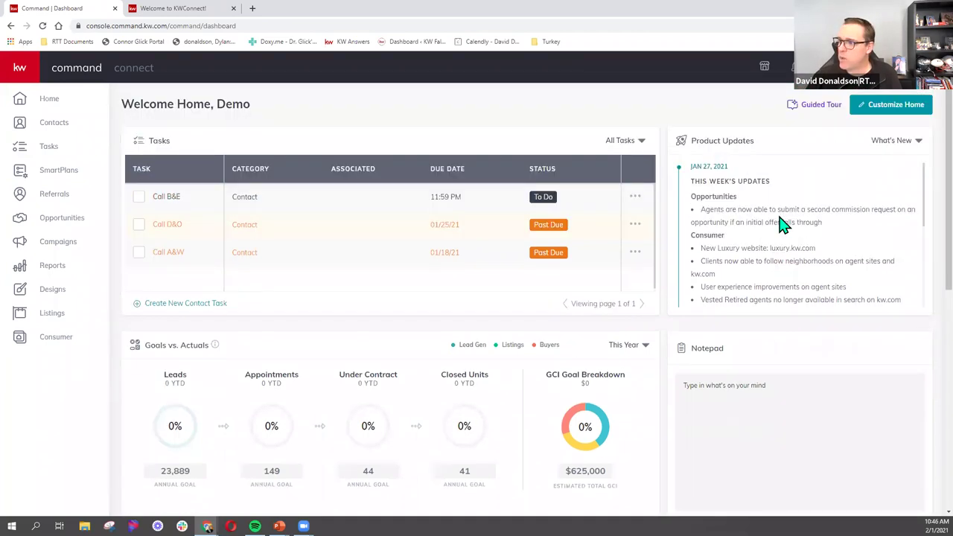
pyautogui.click(813, 109)
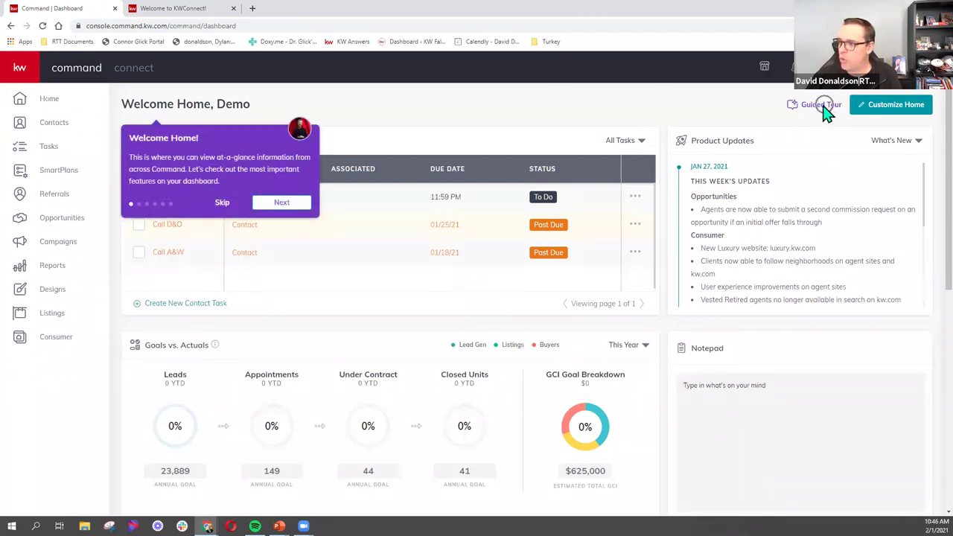
pyautogui.click(283, 207)
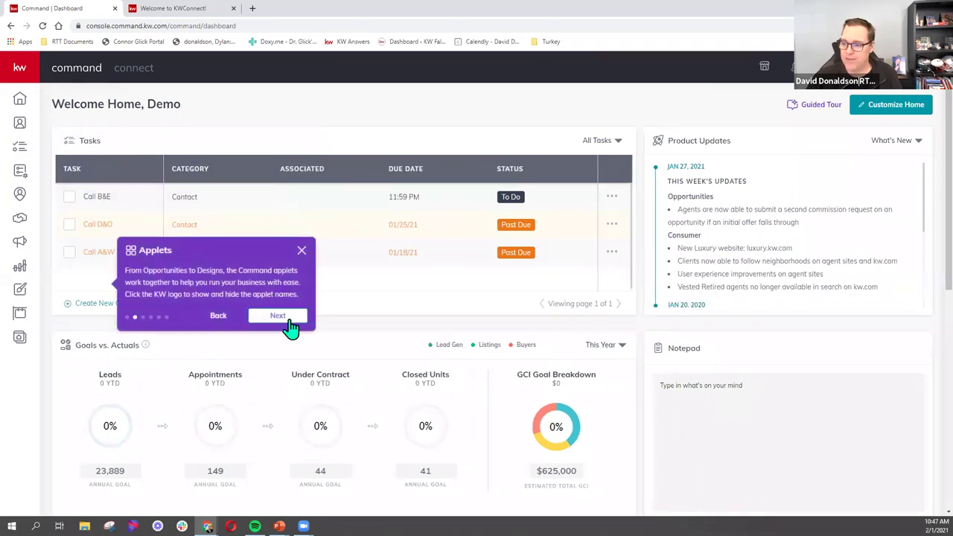
pyautogui.click(289, 319)
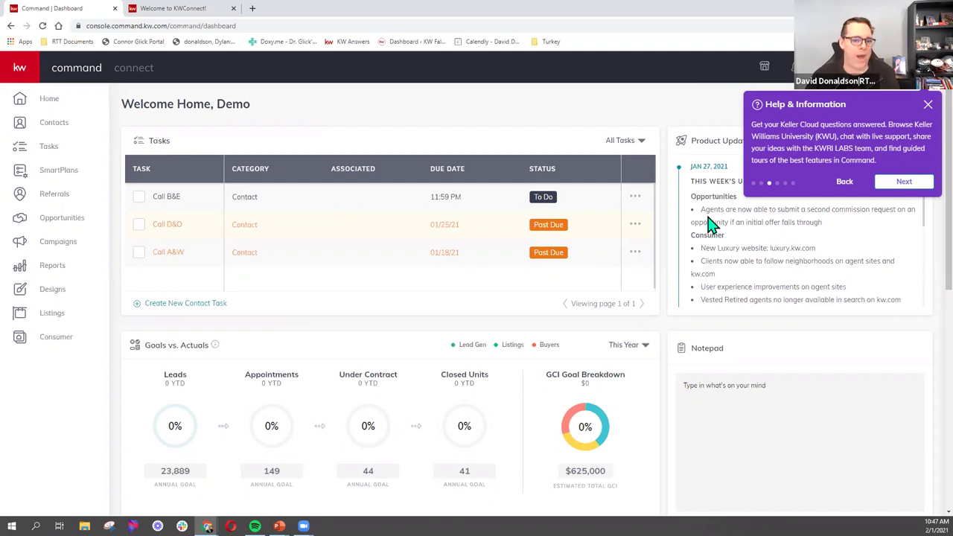
pyautogui.click(927, 107)
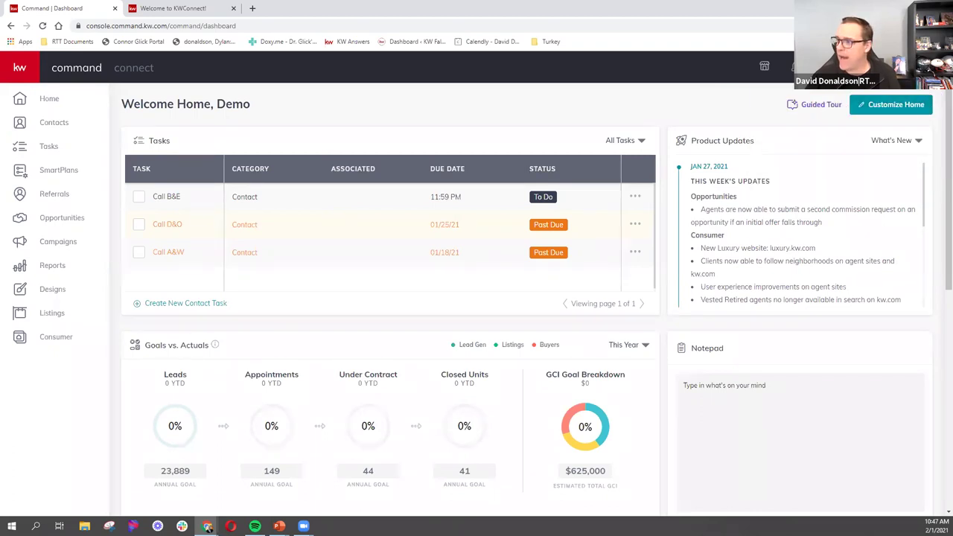
# Step: Open the account's Connect profile page, then go on to the Settings page with the application integrations
pyautogui.click(827, 67)
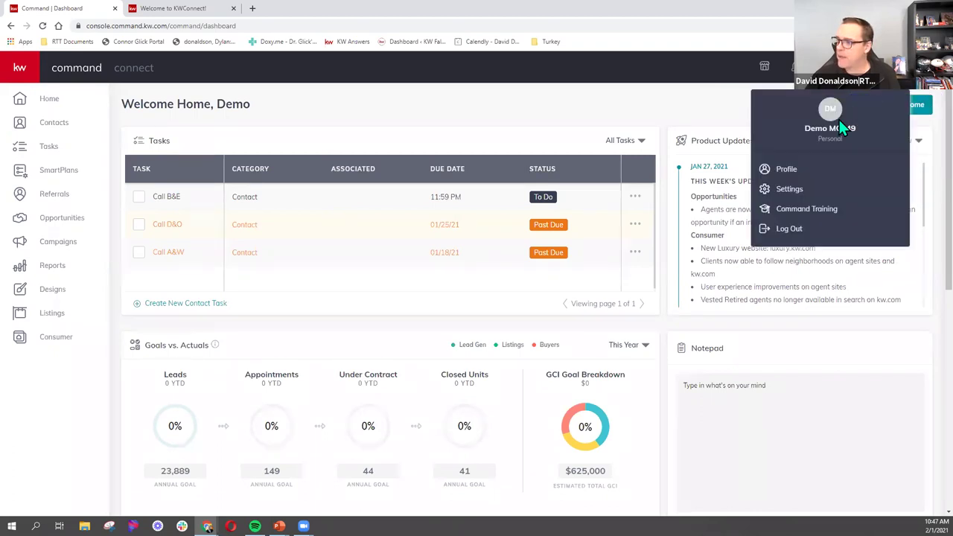
pyautogui.click(788, 171)
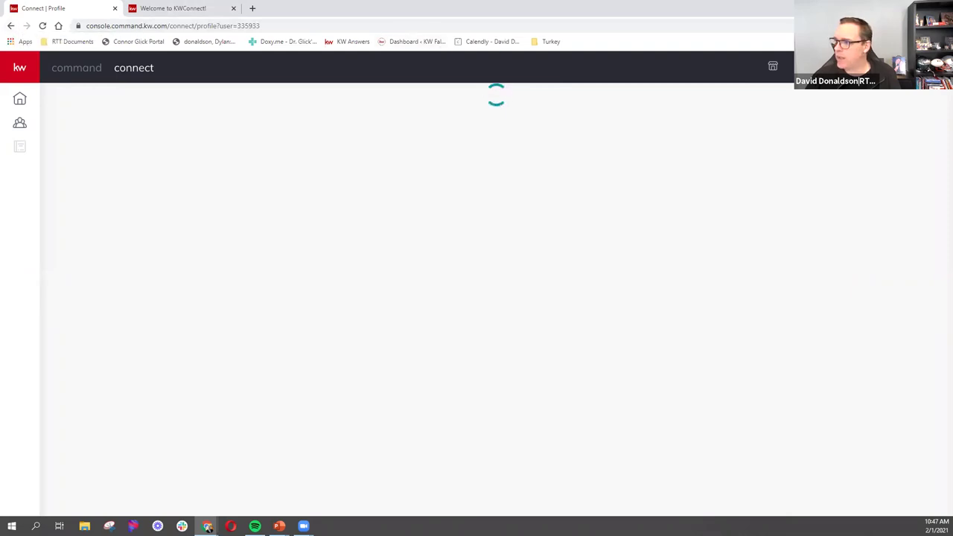
pyautogui.click(903, 67)
pyautogui.click(806, 215)
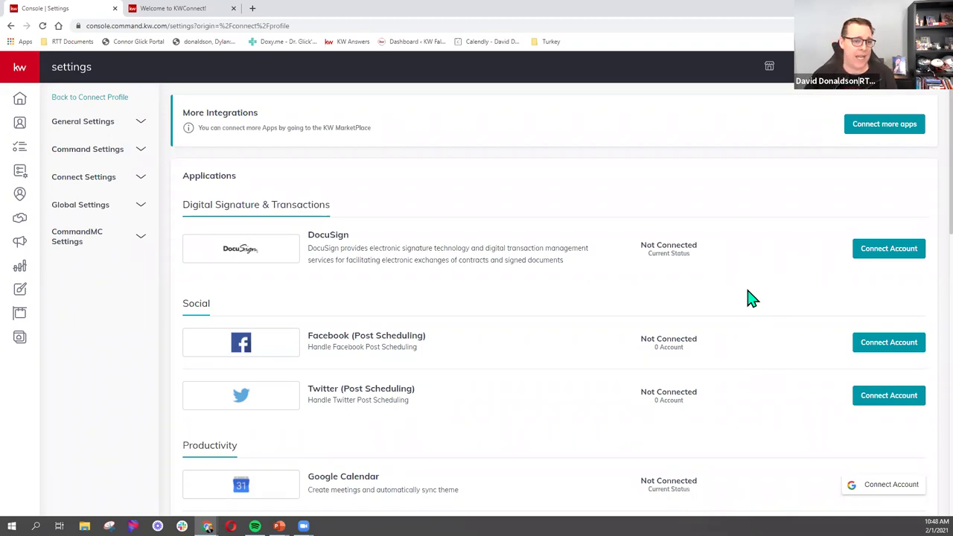
# Step: Review the connectable applications in Settings, covering DocuSign, Facebook and Twitter post scheduling, Google Calendar, Gmail, PieSync and Office 365
pyautogui.scroll(-1, 751, 297)
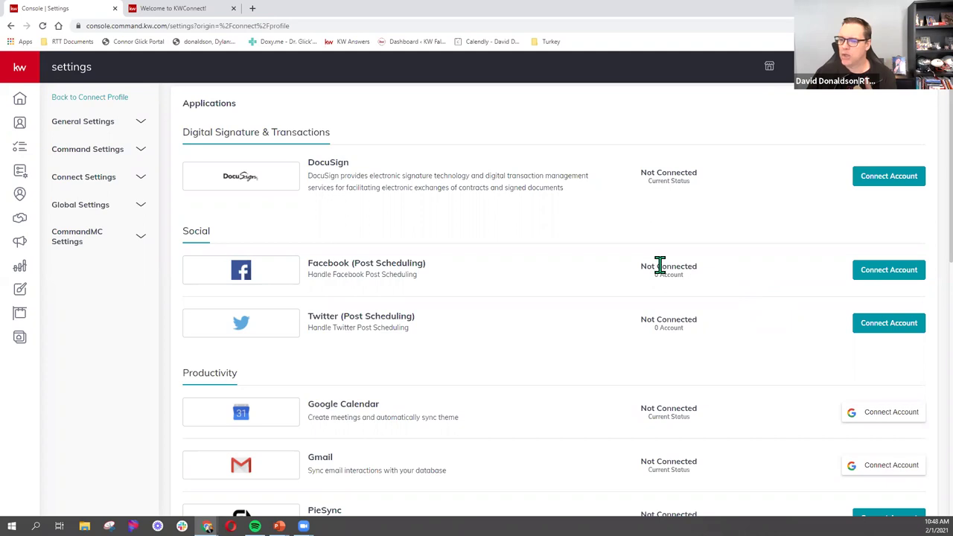
pyautogui.scroll(-1, 742, 272)
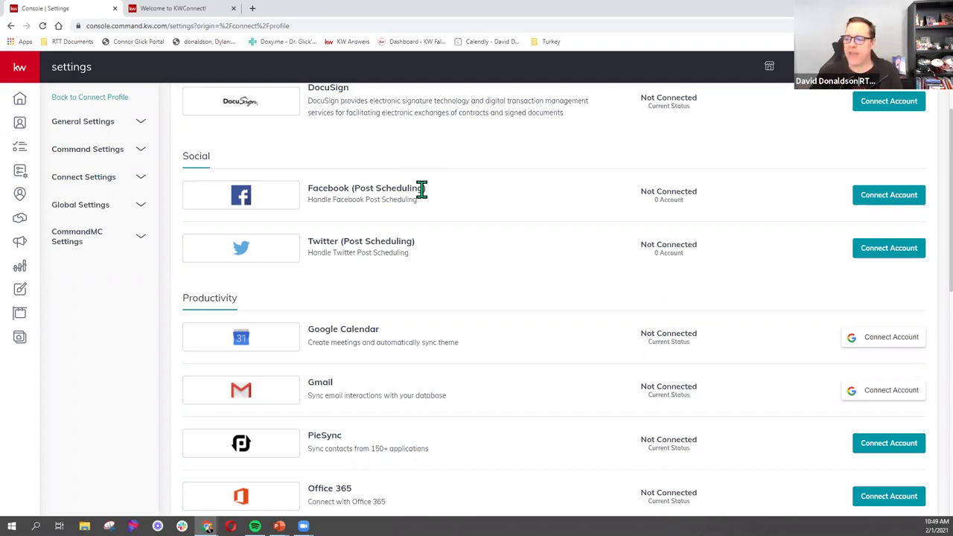
pyautogui.click(853, 199)
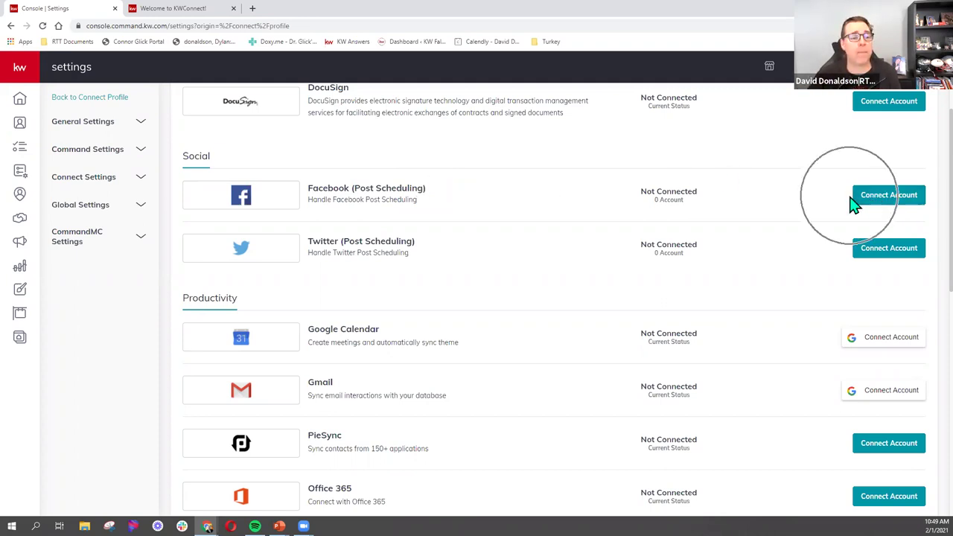
pyautogui.click(853, 199)
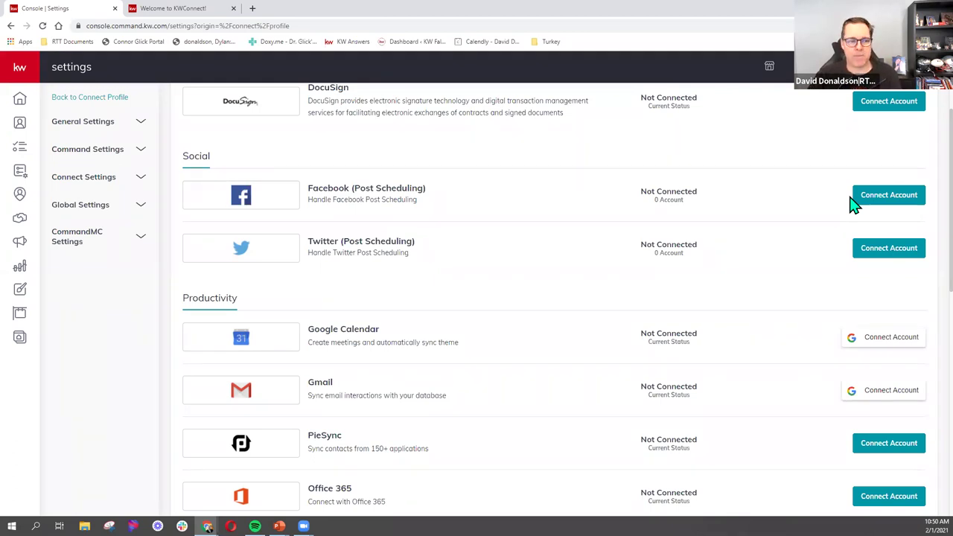
pyautogui.scroll(-2, 852, 202)
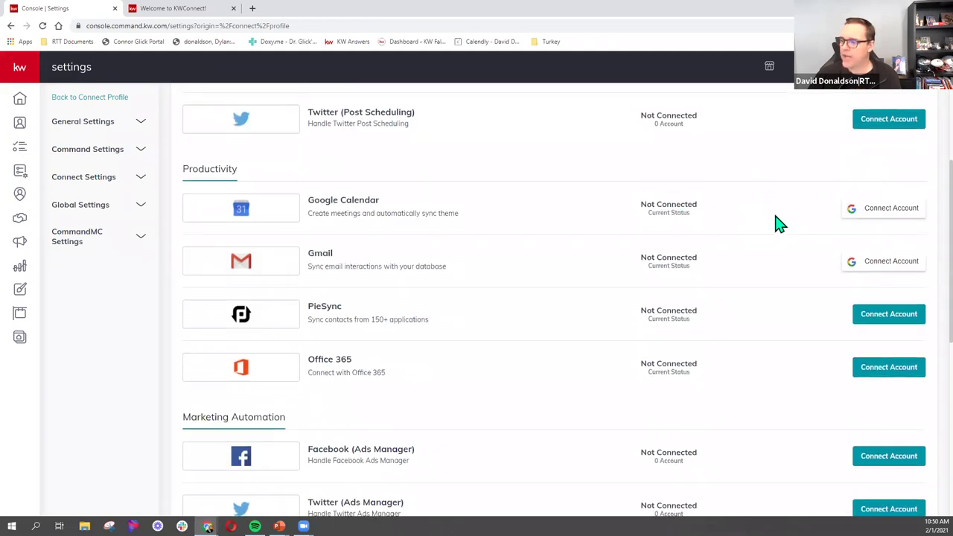
pyautogui.click(778, 221)
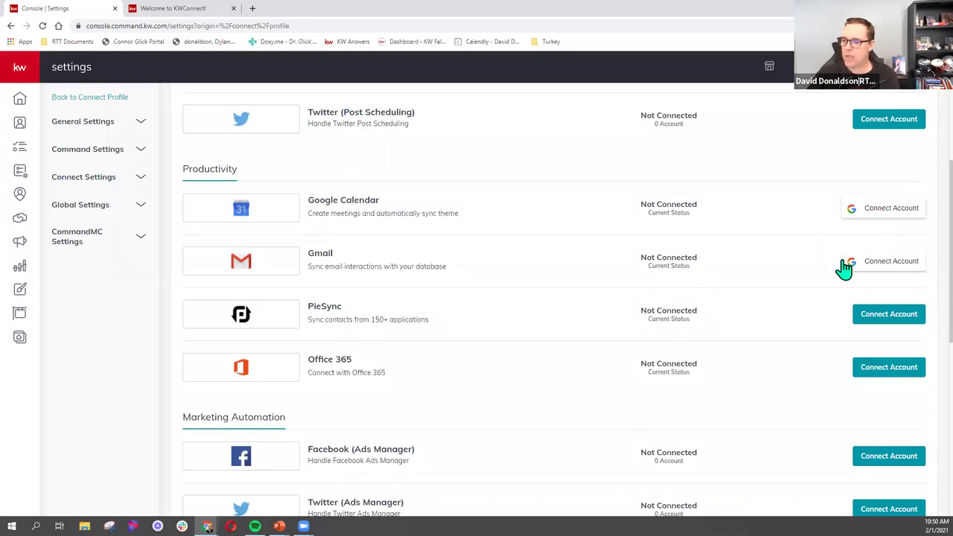
pyautogui.click(881, 268)
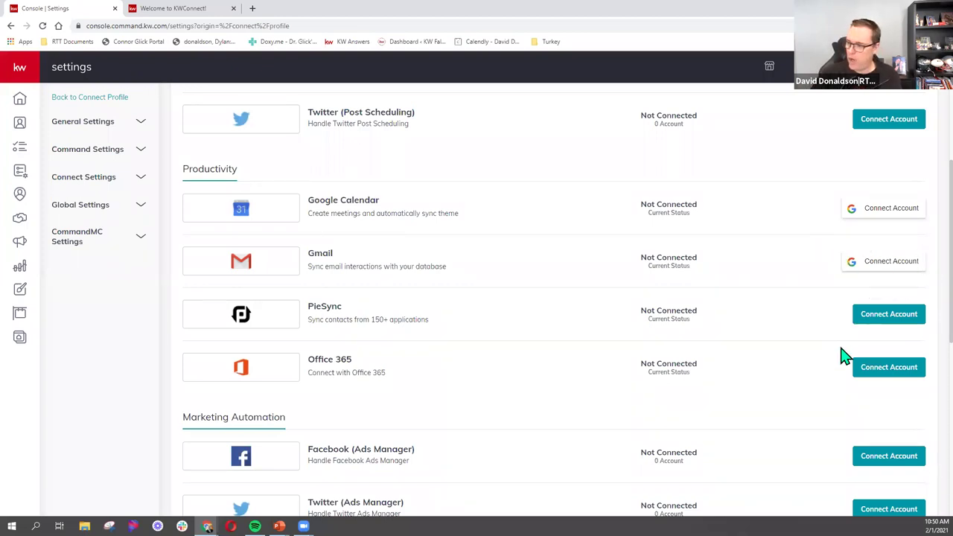
# Step: Review the Productivity integrations and the Marketing Automation ones for Facebook Ads Manager, Twitter Ads Manager and Google Adwords
pyautogui.click(802, 370)
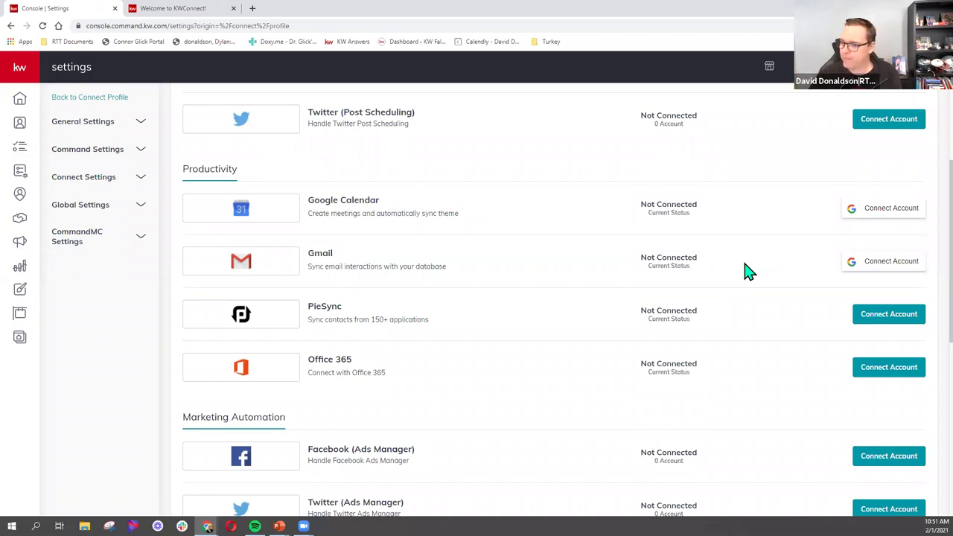
pyautogui.scroll(-1, 749, 271)
pyautogui.click(818, 249)
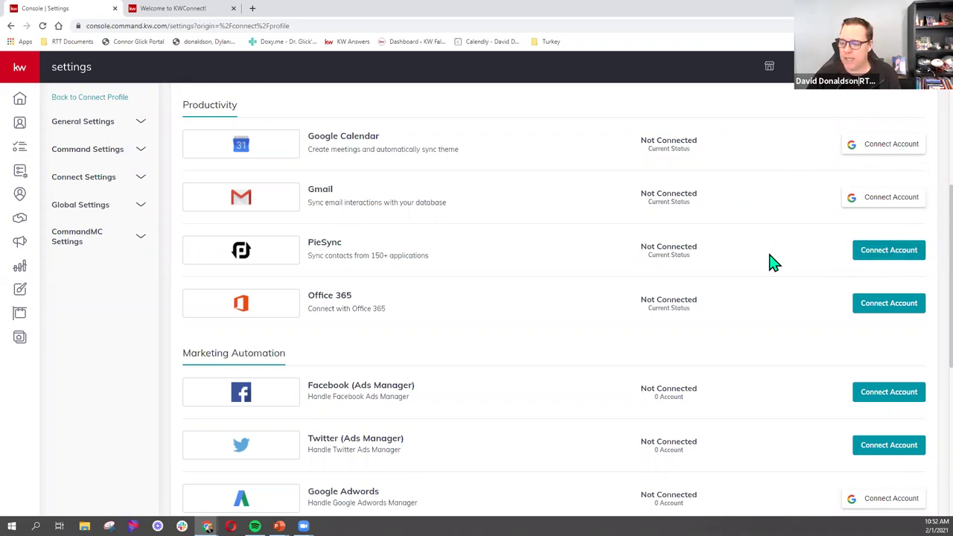
pyautogui.scroll(-2, 773, 260)
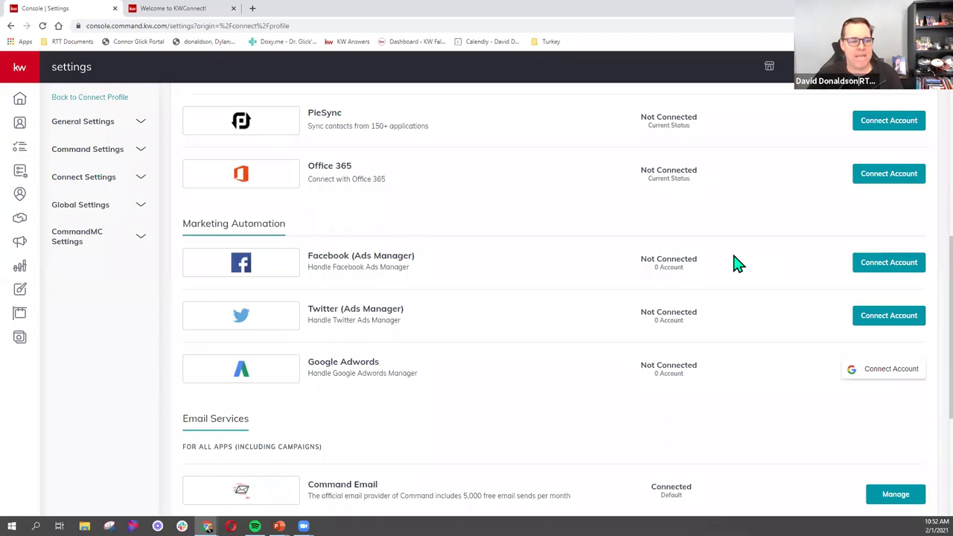
pyautogui.click(734, 257)
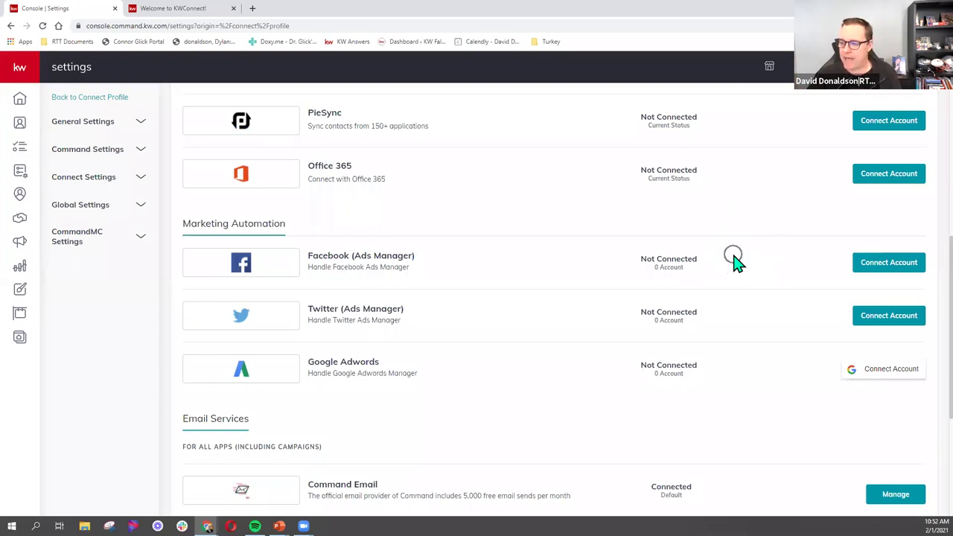
pyautogui.click(769, 321)
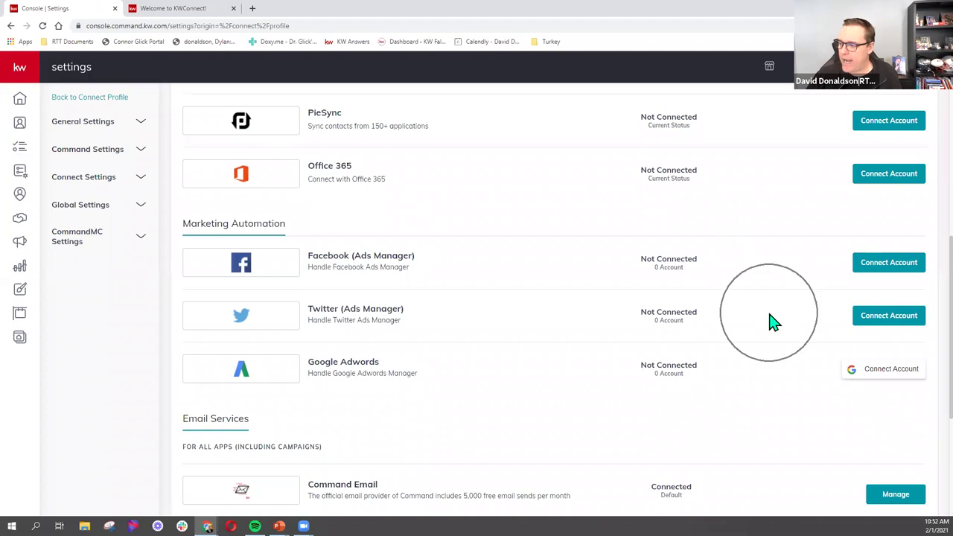
pyautogui.click(768, 382)
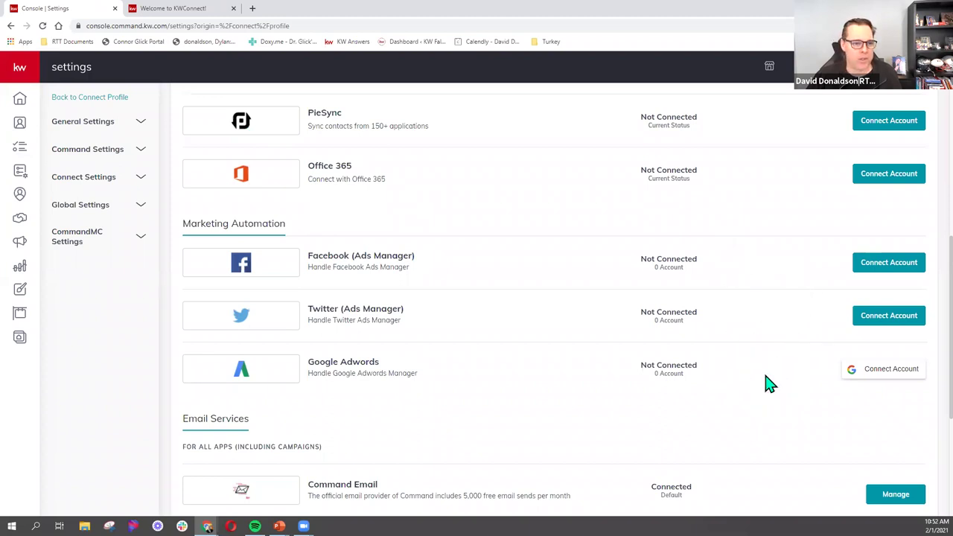
pyautogui.click(740, 266)
pyautogui.click(741, 267)
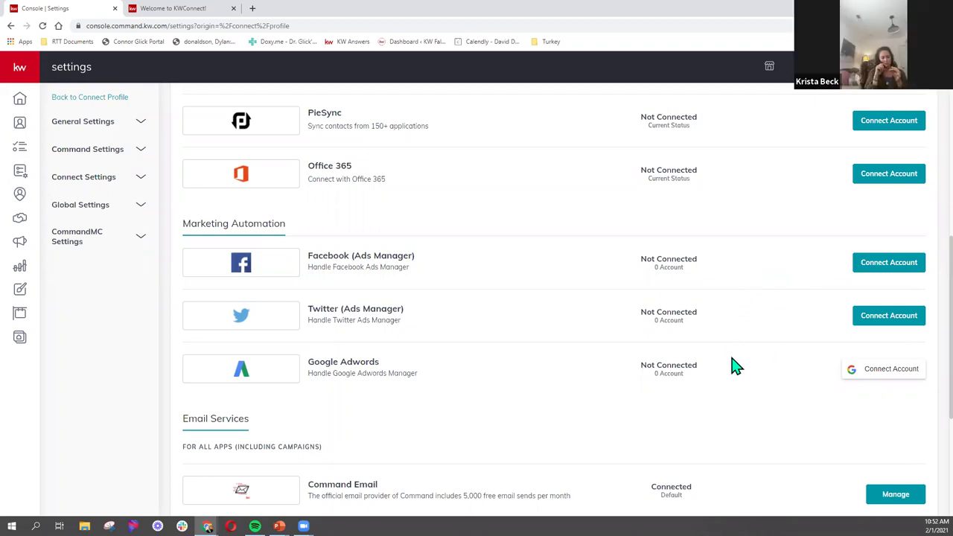
# Step: Open the Command Email management settings under Email Services, look through the reply-to email choices, and close the dialog without saving
pyautogui.scroll(-3, 733, 365)
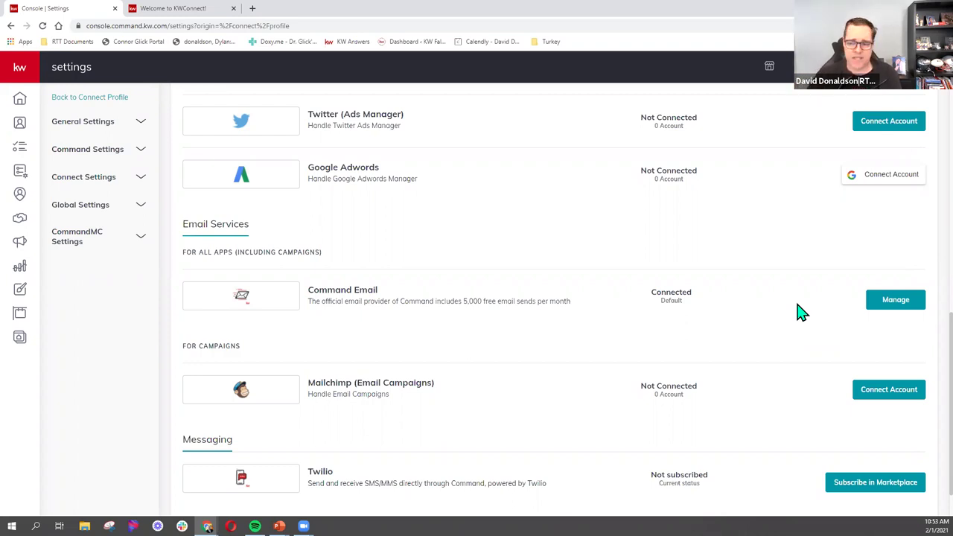
pyautogui.click(889, 305)
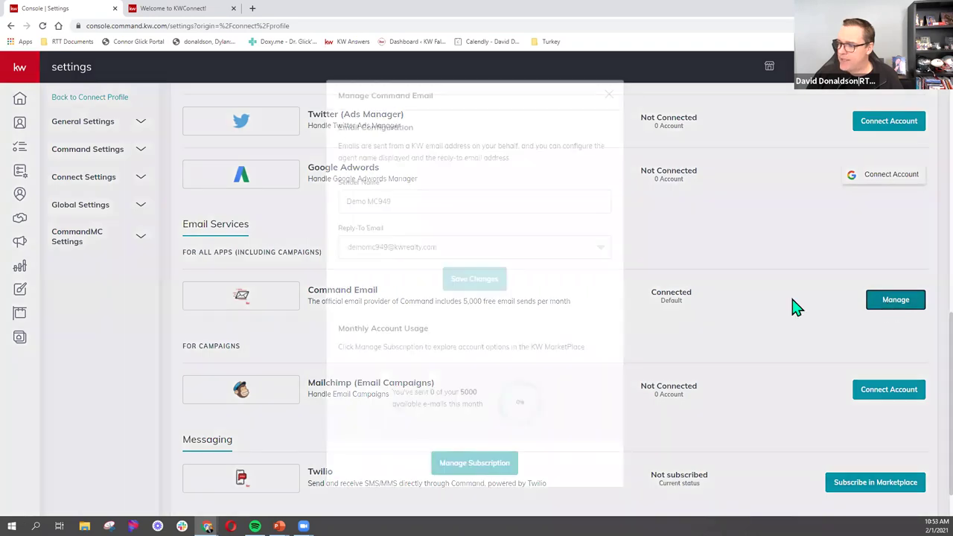
pyautogui.click(478, 251)
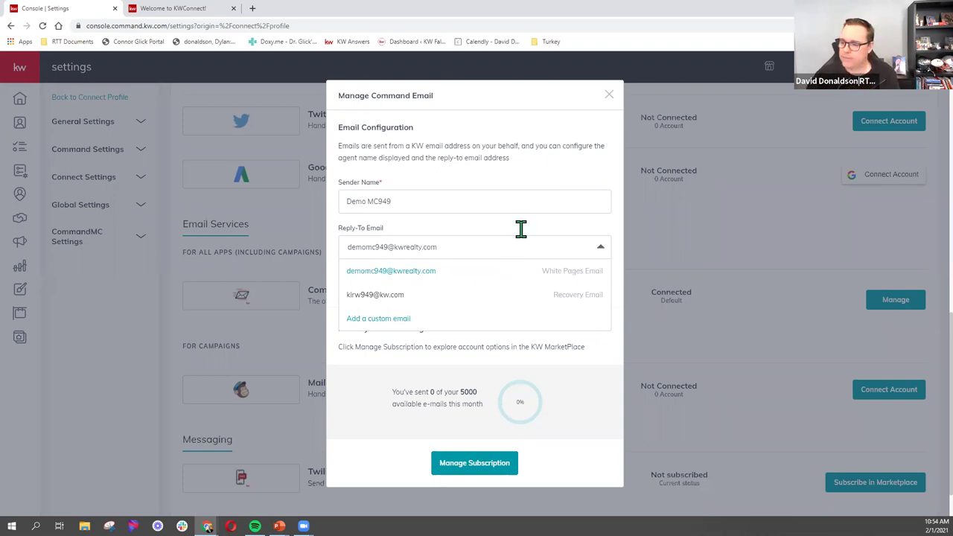
pyautogui.click(609, 98)
pyautogui.click(674, 268)
# Step: Review the Mailchimp email campaign and Twilio messaging integrations, and return to the start of the applications list
pyautogui.scroll(-1, 634, 335)
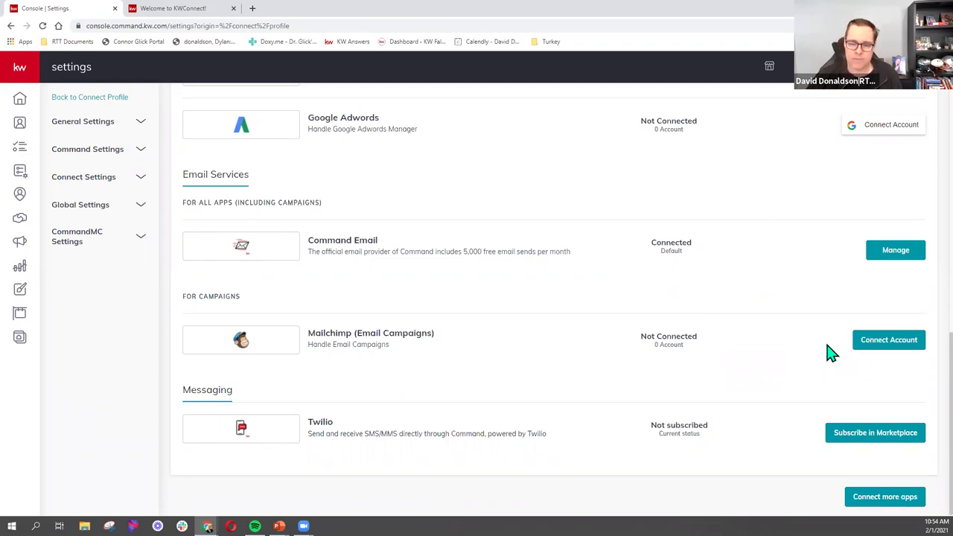
pyautogui.scroll(-1, 831, 353)
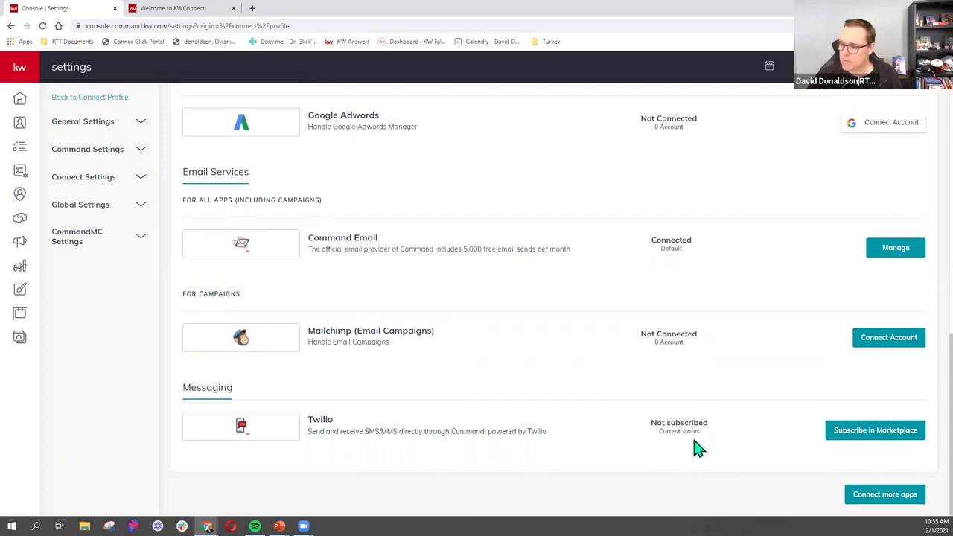
pyautogui.click(772, 449)
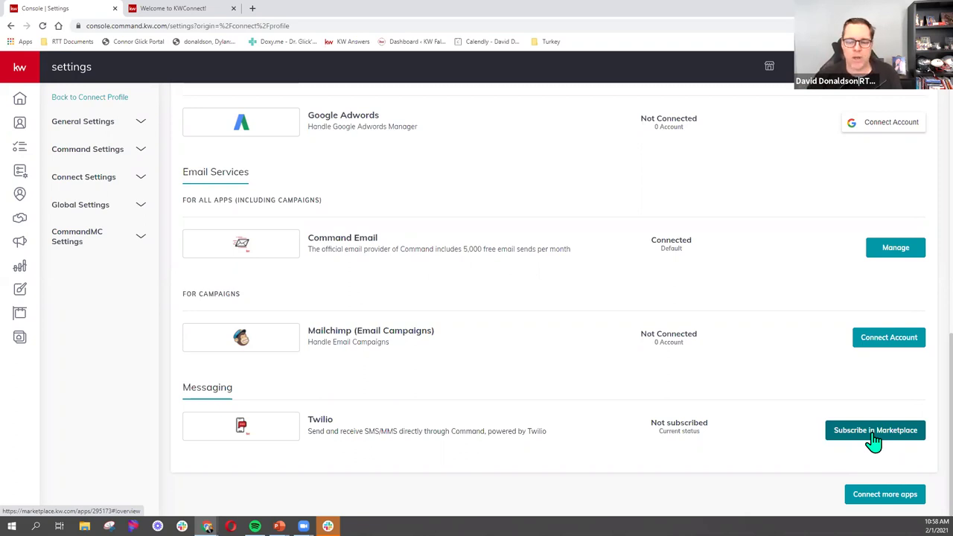
pyautogui.scroll(1, 756, 349)
pyautogui.scroll(10, 755, 350)
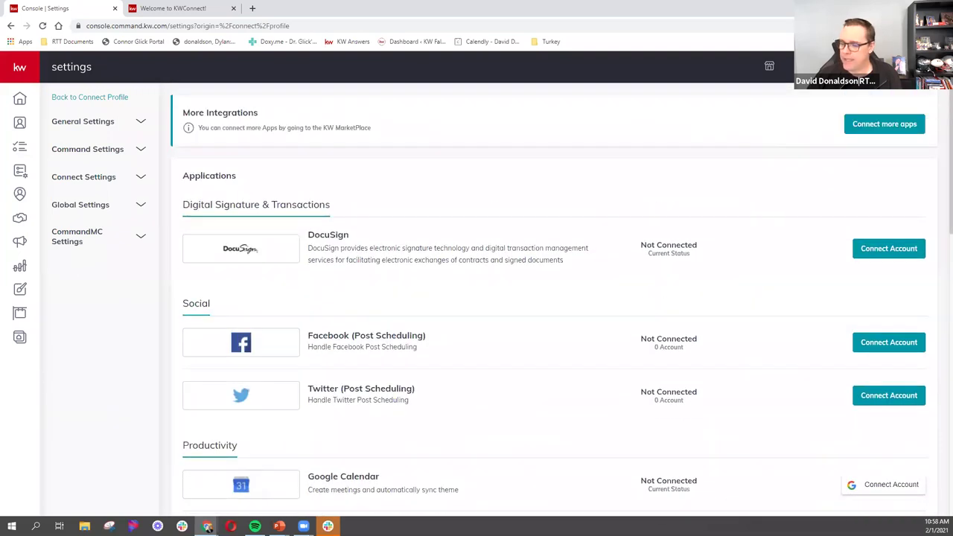
# Step: Switch to the running PowerPoint slide show and advance from the KW Command slide to the KW APP Downloads slide
pyautogui.moveTo(279, 526)
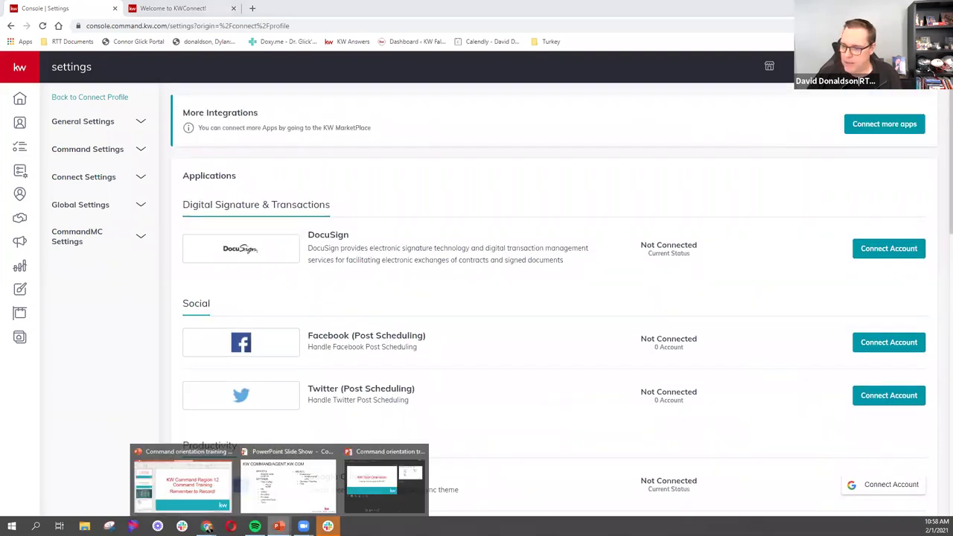
pyautogui.click(332, 483)
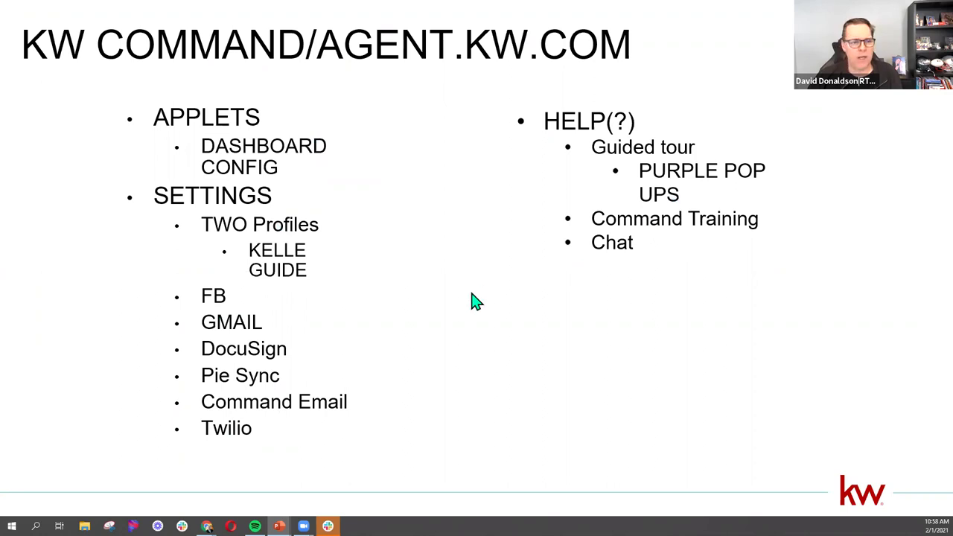
pyautogui.click(84, 501)
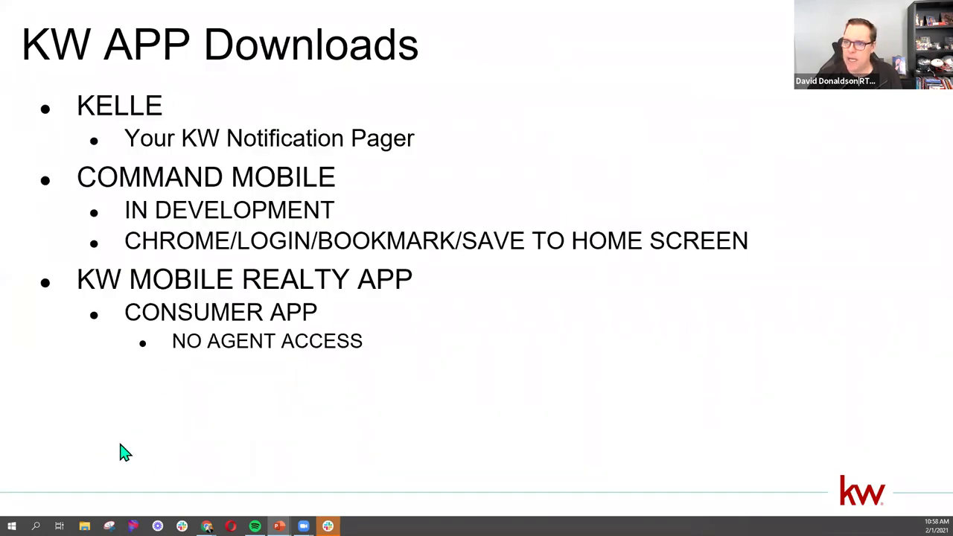